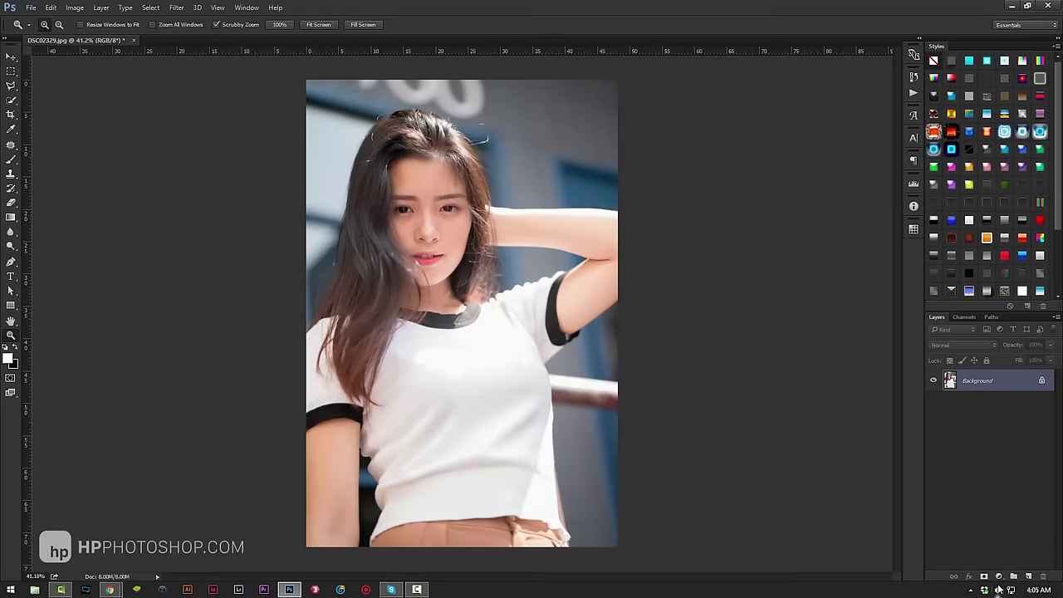
# - Add a Levels adjustment layer that brightens the portrait
pyautogui.click(981, 387)
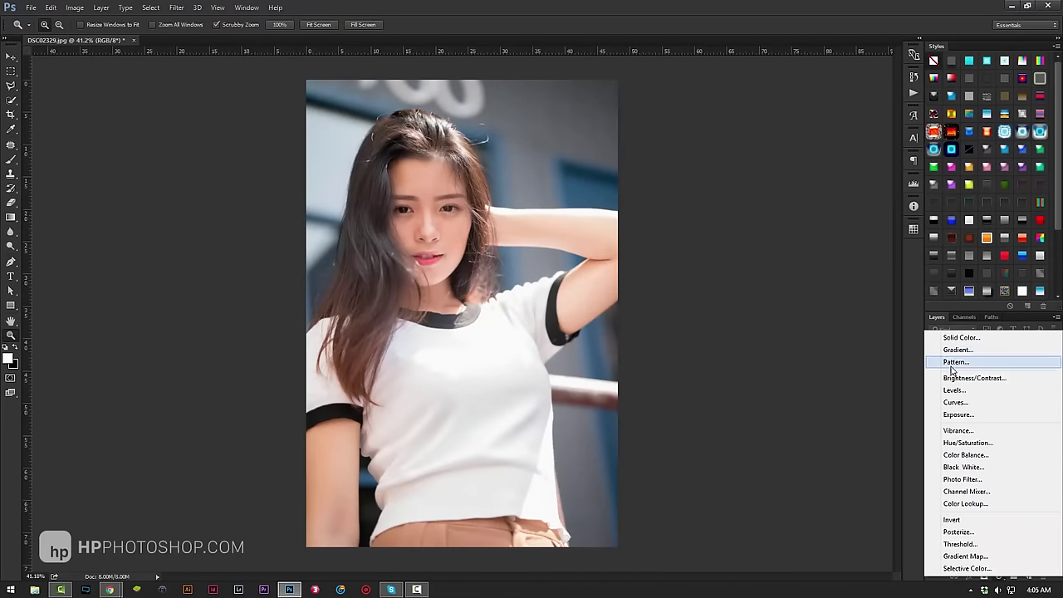
pyautogui.click(954, 390)
pyautogui.moveTo(815, 218); pyautogui.dragTo(800, 218)
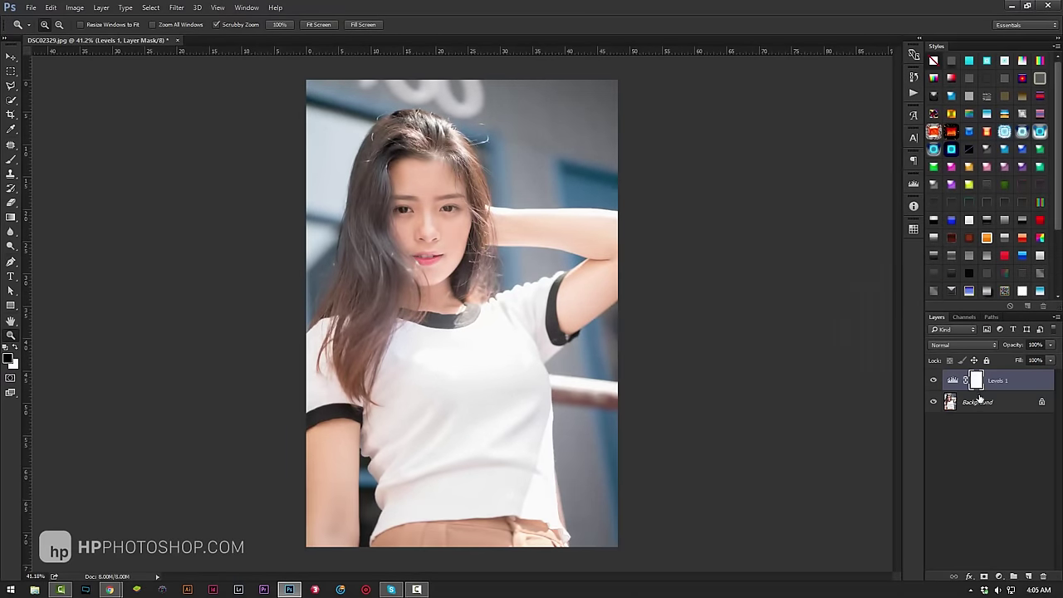
# - Stamp all visible layers into Layer 1 and apply Reduce Noise to smooth the skin
pyautogui.hotkey('ctrl', 'alt', 'shift', 'e')
pyautogui.click(176, 7)
pyautogui.click(357, 186)
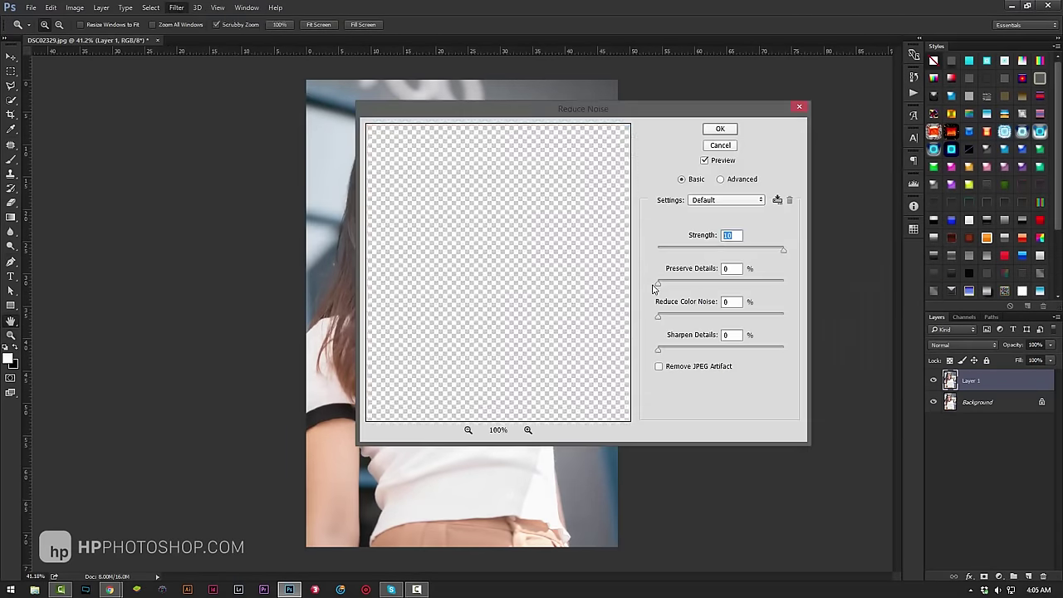
pyautogui.click(720, 129)
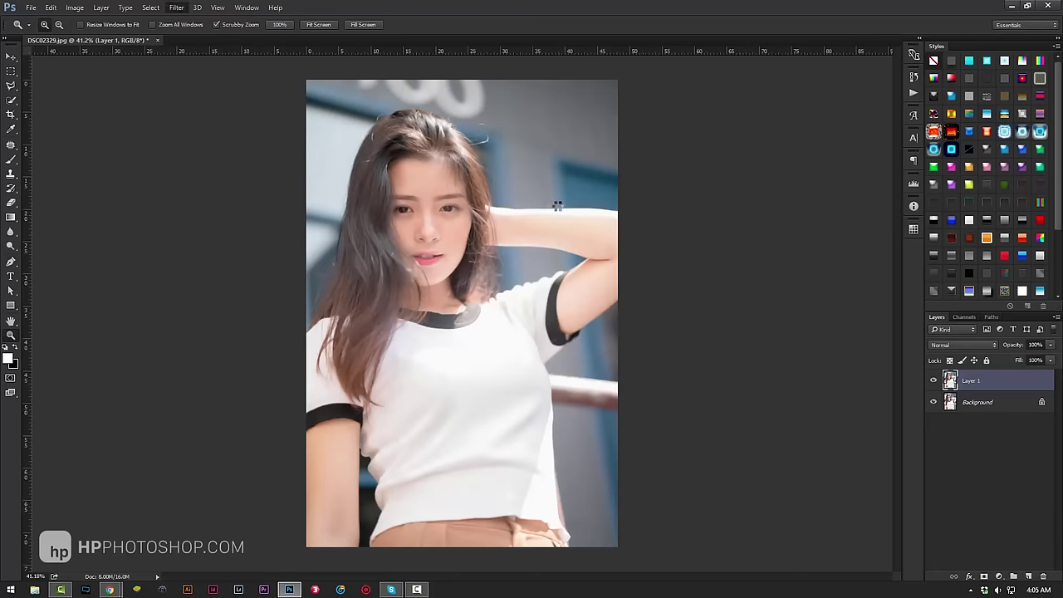
pyautogui.moveTo(557, 205); pyautogui.dragTo(712, 279)
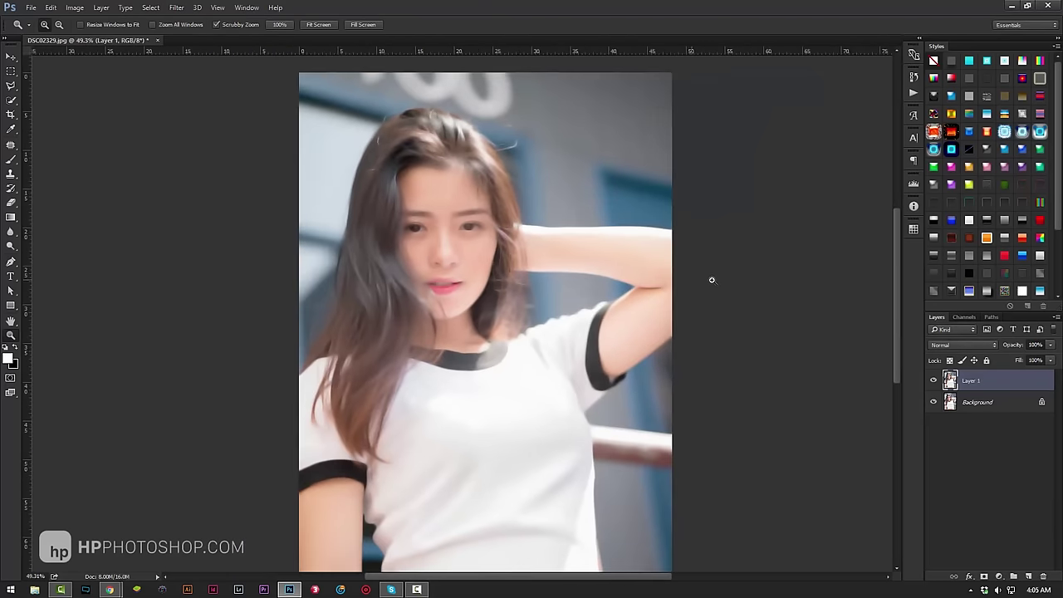
pyautogui.hotkey('ctrl', 'j')
pyautogui.hotkey('ctrl', 'z')
pyautogui.moveTo(441, 279); pyautogui.dragTo(210, 284)
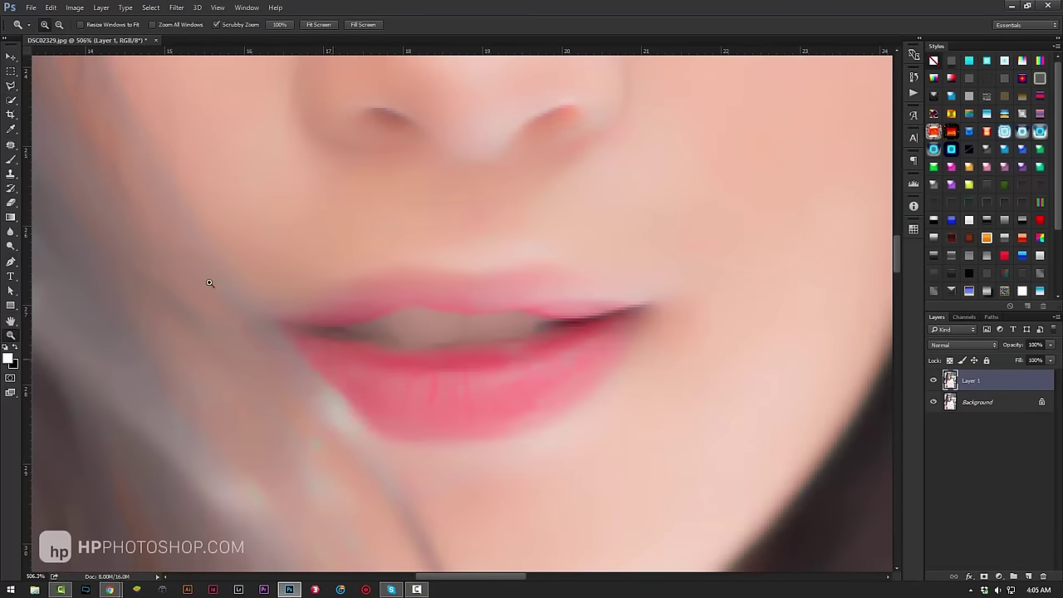
# - Lasso the lips and add a Hue/Saturation layer with saturation raised to +34
pyautogui.click(10, 87)
pyautogui.moveTo(371, 435); pyautogui.dragTo(274, 318)
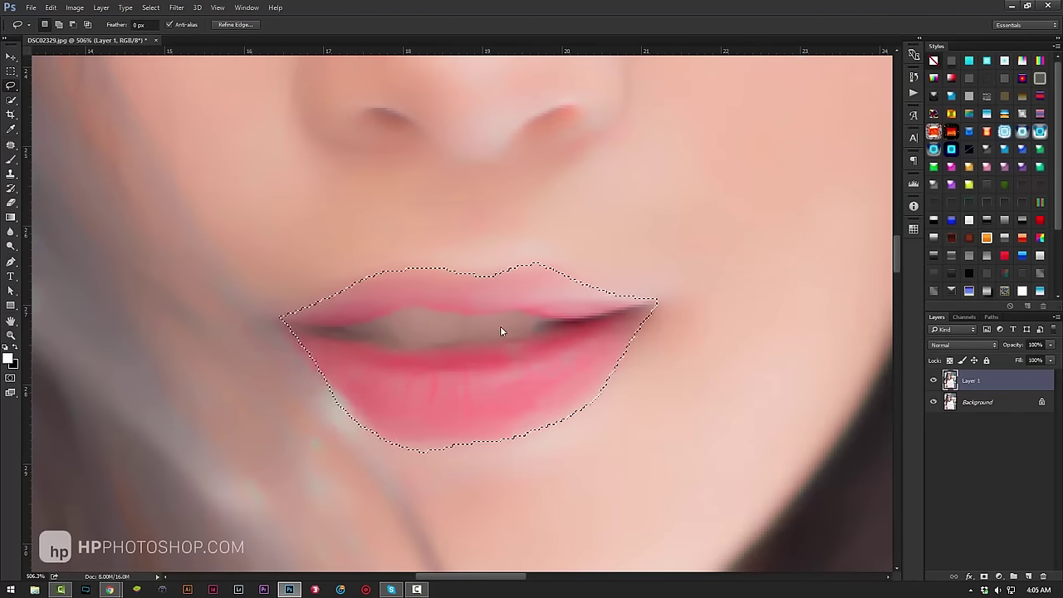
pyautogui.click(998, 576)
pyautogui.click(967, 448)
pyautogui.moveTo(826, 200)
pyautogui.mouseDown()
pyautogui.moveTo(838, 200)
pyautogui.moveTo(822, 225)
pyautogui.mouseUp()
# - Duplicate Layer 1 and move the copy to the top of the layer stack
pyautogui.click(11, 335)
pyautogui.moveTo(581, 256)
pyautogui.mouseDown()
pyautogui.moveTo(394, 255)
pyautogui.moveTo(498, 255)
pyautogui.mouseUp()
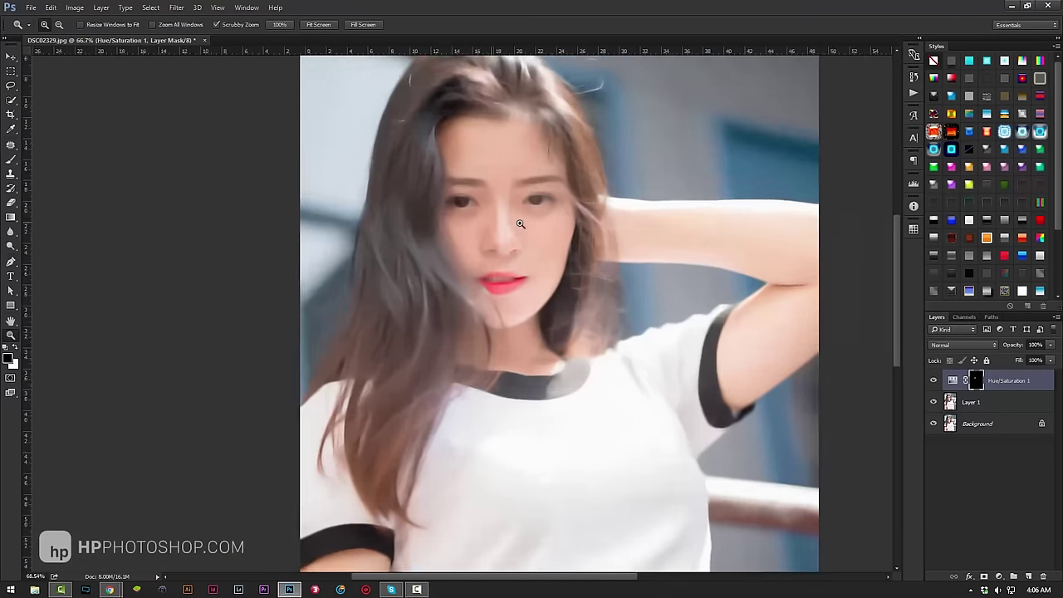
pyautogui.click(971, 402)
pyautogui.hotkey('ctrl', 'j')
pyautogui.hotkey('ctrl', 'shift', ']')
pyautogui.click(176, 7)
# - Apply a small-radius Median filter to Layer 1 copy
pyautogui.click(344, 192)
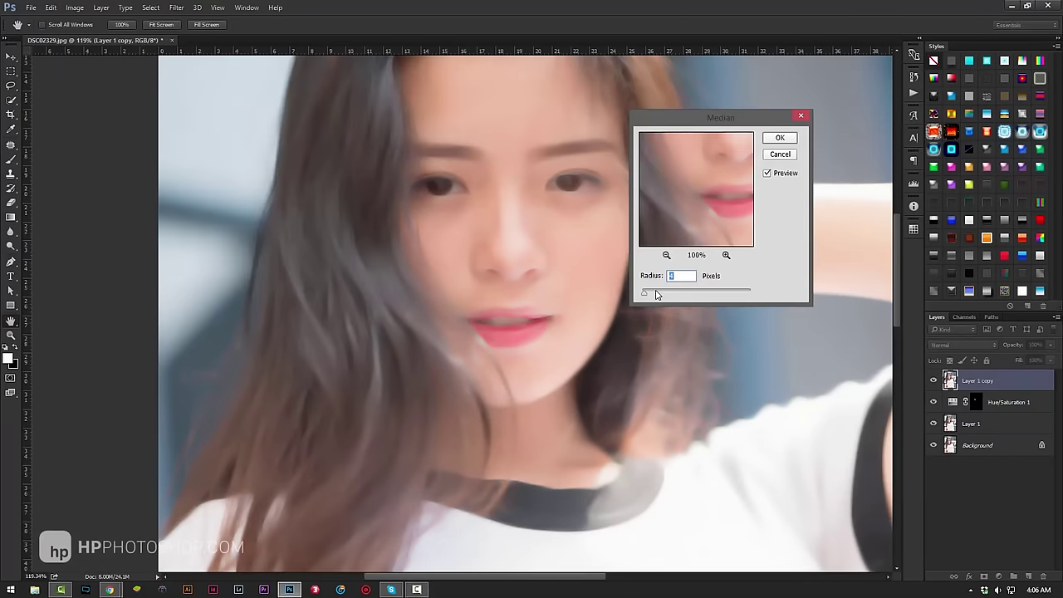
pyautogui.moveTo(656, 297); pyautogui.dragTo(646, 297)
pyautogui.press('Return')
# - Hide the copy with a black layer mask and paint white over the hair and body
pyautogui.press('b')
pyautogui.keyDown('alt'); pyautogui.click(999, 575); pyautogui.keyUp('alt')
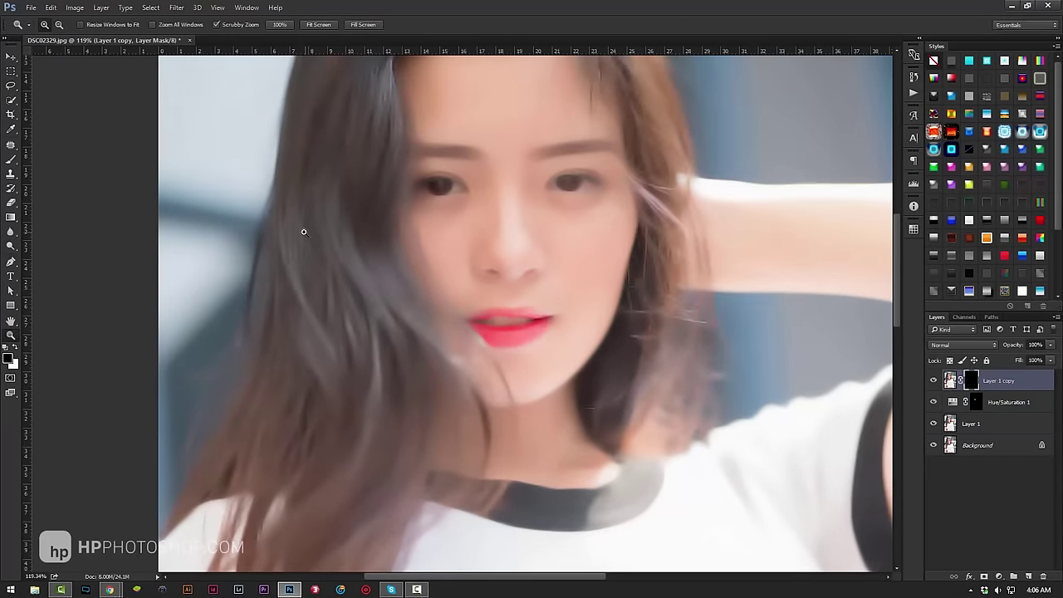
pyautogui.hotkey('ctrl', '0')
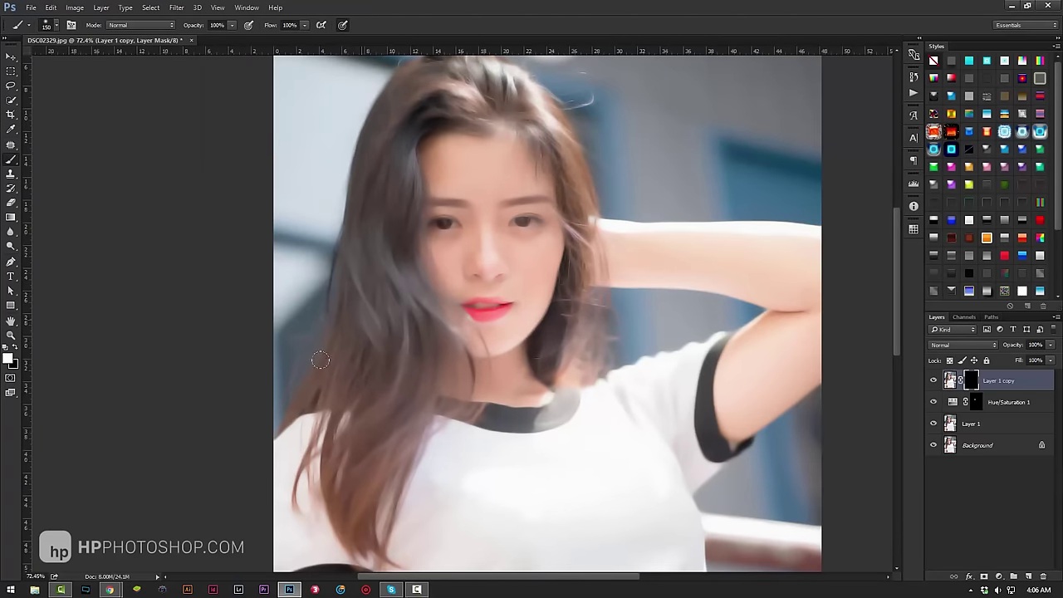
pyautogui.scroll(-4, 457, 419)
pyautogui.scroll(-4, 332, 443)
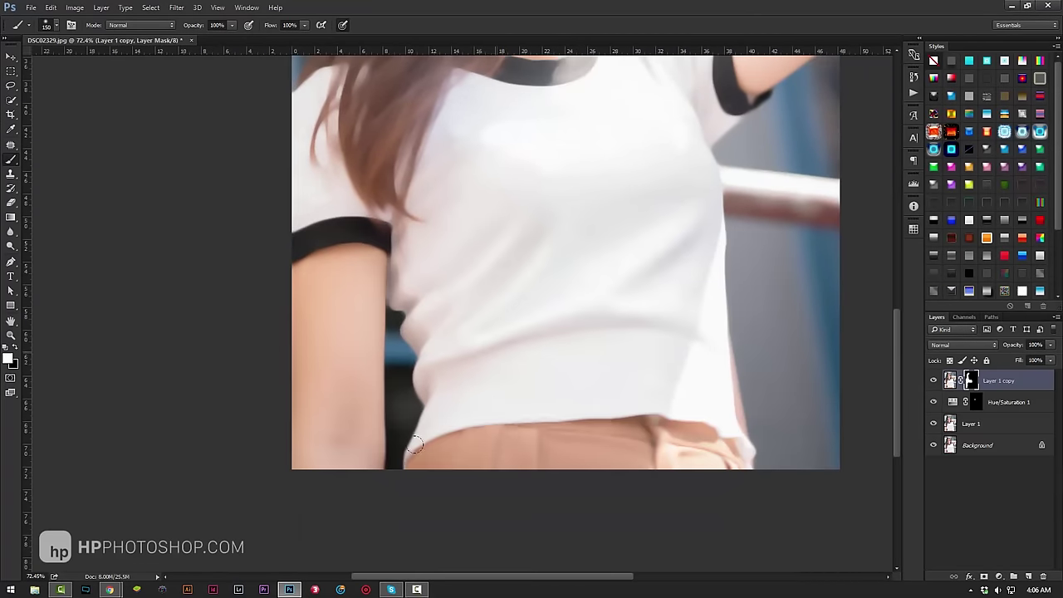
pyautogui.scroll(6, 728, 169)
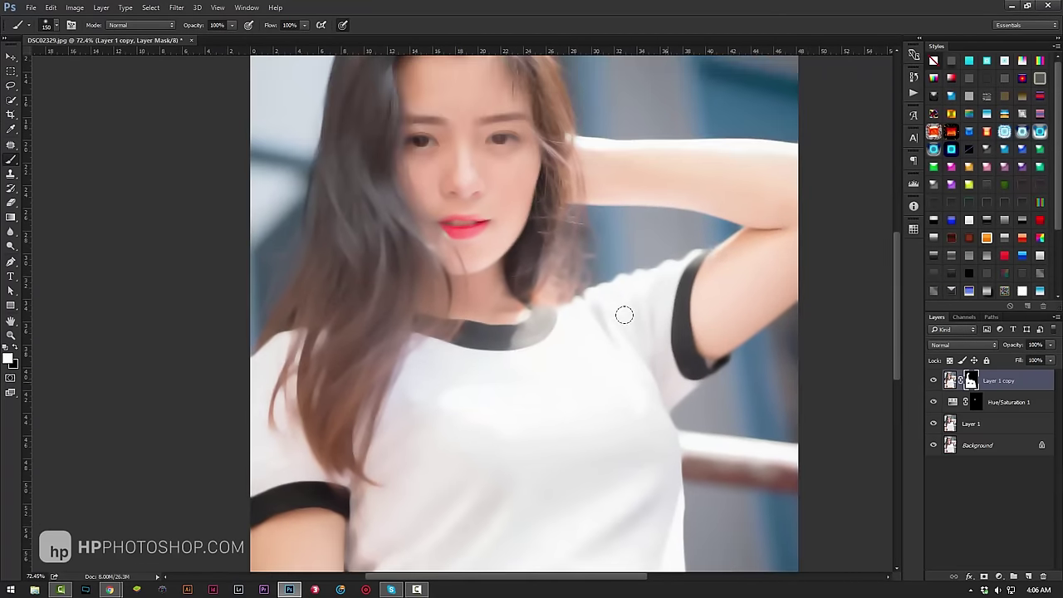
pyautogui.scroll(3, 548, 265)
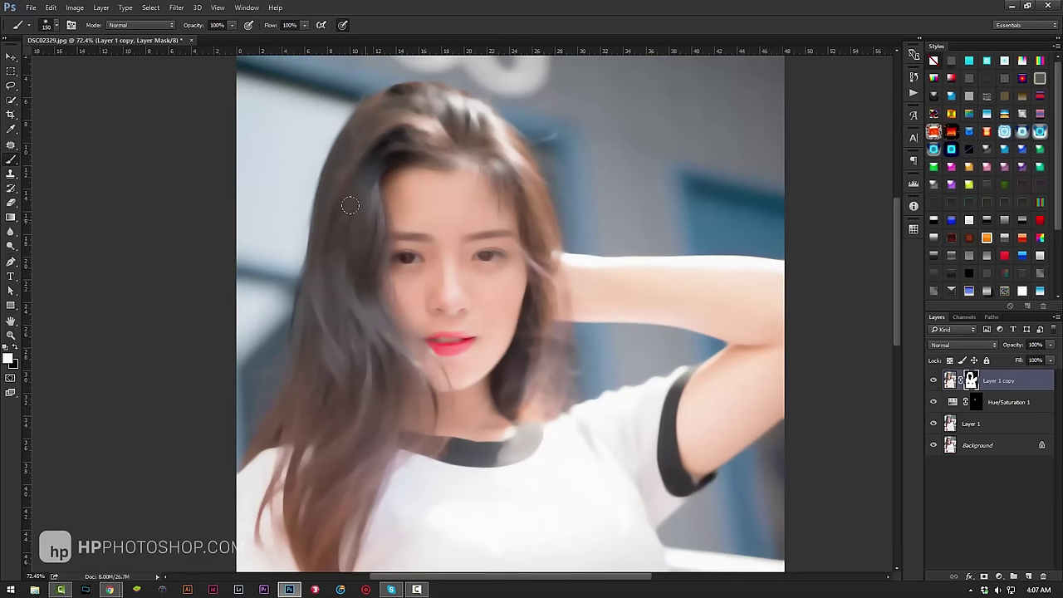
pyautogui.moveTo(366, 97); pyautogui.dragTo(330, 242)
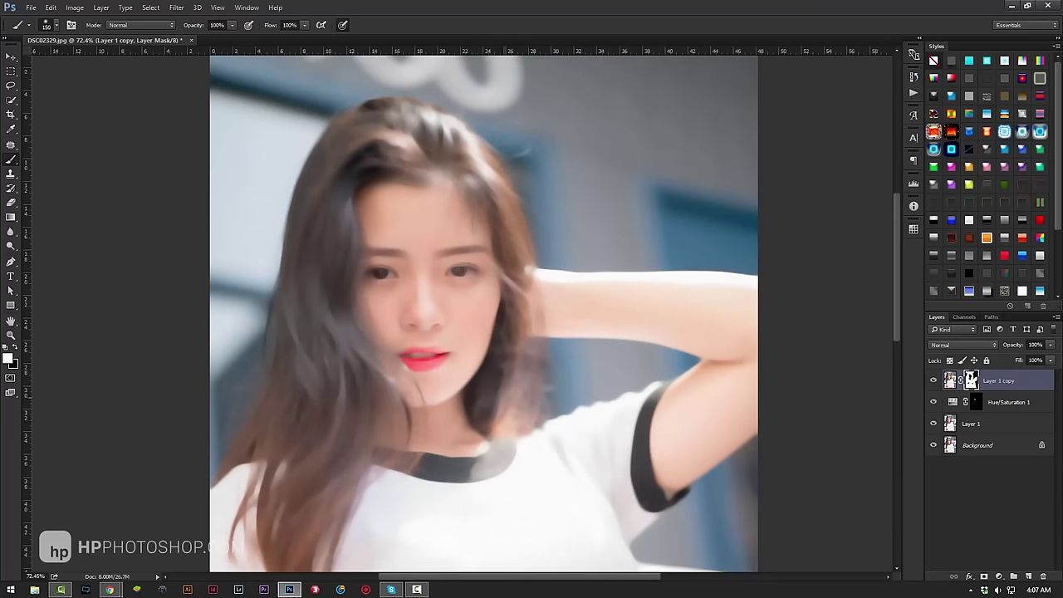
pyautogui.moveTo(526, 347)
pyautogui.mouseDown()
pyautogui.moveTo(410, 273)
pyautogui.moveTo(437, 260)
pyautogui.moveTo(1025, 402)
pyautogui.mouseUp()
# - Add a new Layer 2 filled with 50% gray in Soft Light mode
pyautogui.click(1028, 575)
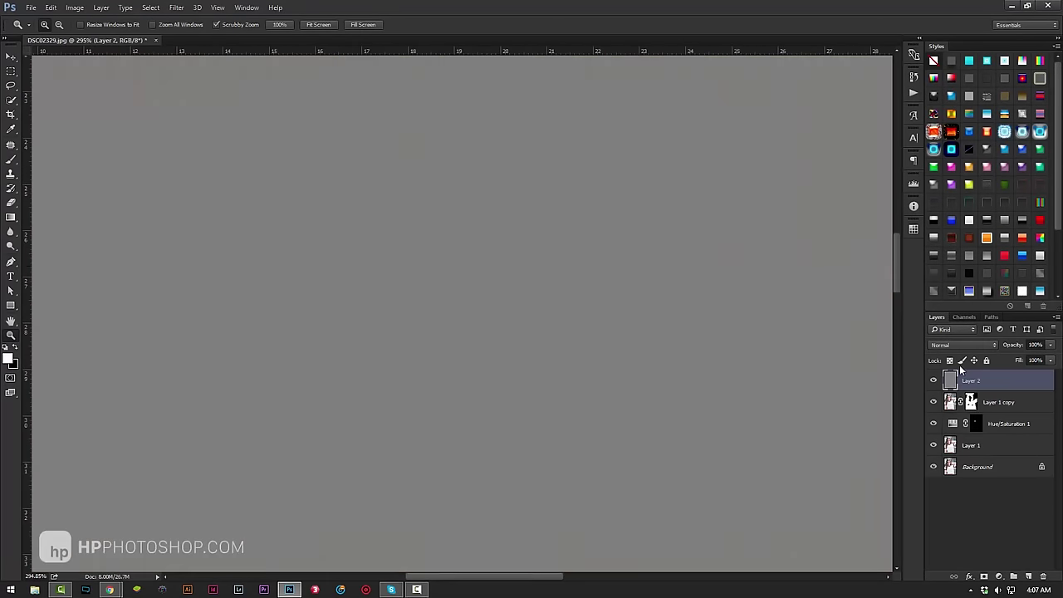
pyautogui.hotkey('alt', 'shift', 'f')
pyautogui.rightClick(10, 246)
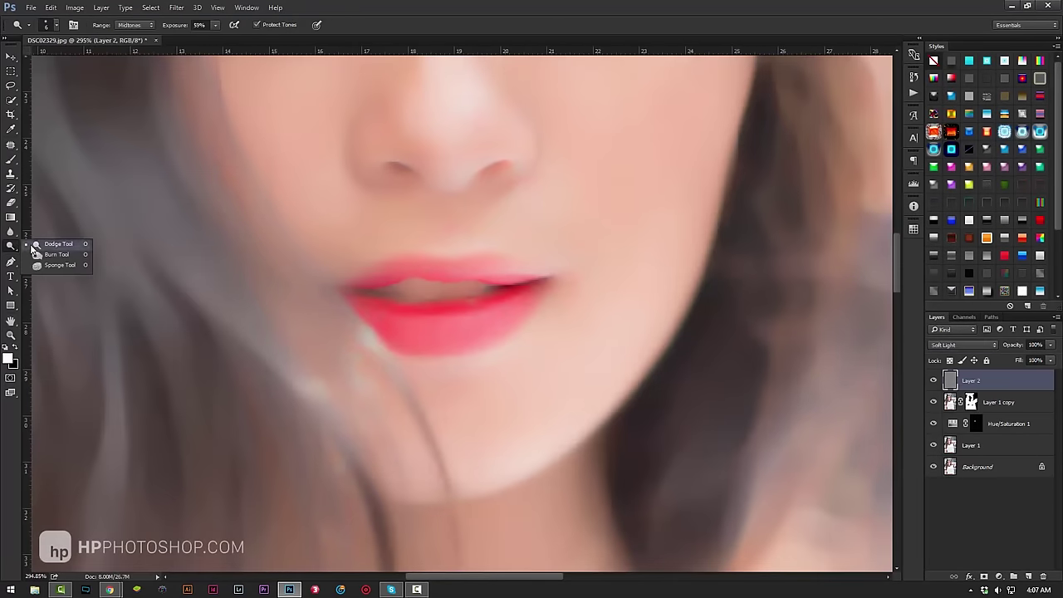
pyautogui.click(50, 242)
# - Dodge the lower lip and the skin under both eyes
pyautogui.moveTo(382, 386); pyautogui.dragTo(446, 394)
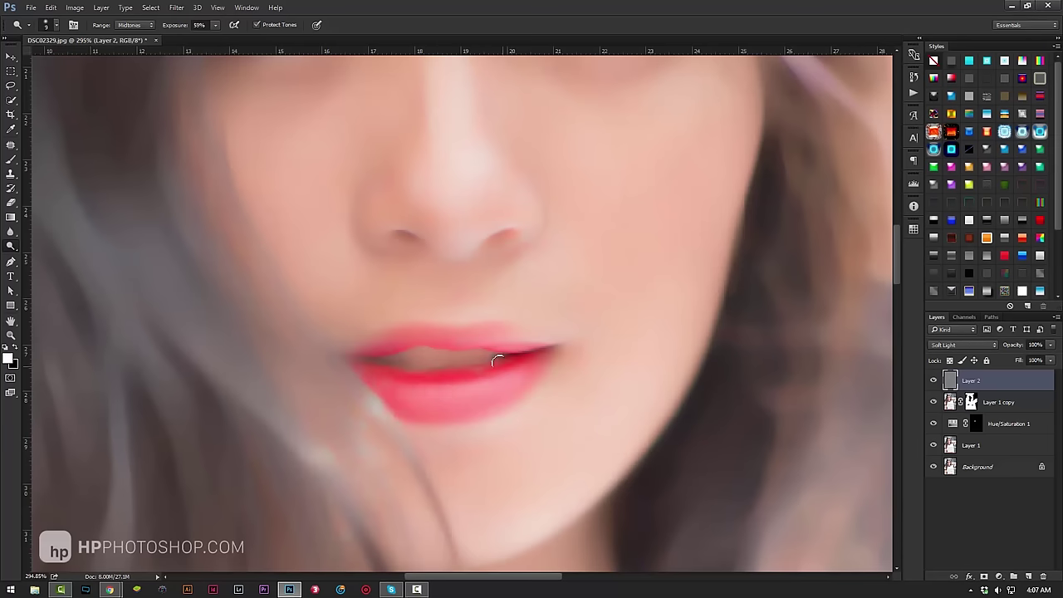
pyautogui.scroll(3, 496, 361)
pyautogui.moveTo(342, 224); pyautogui.dragTo(266, 236)
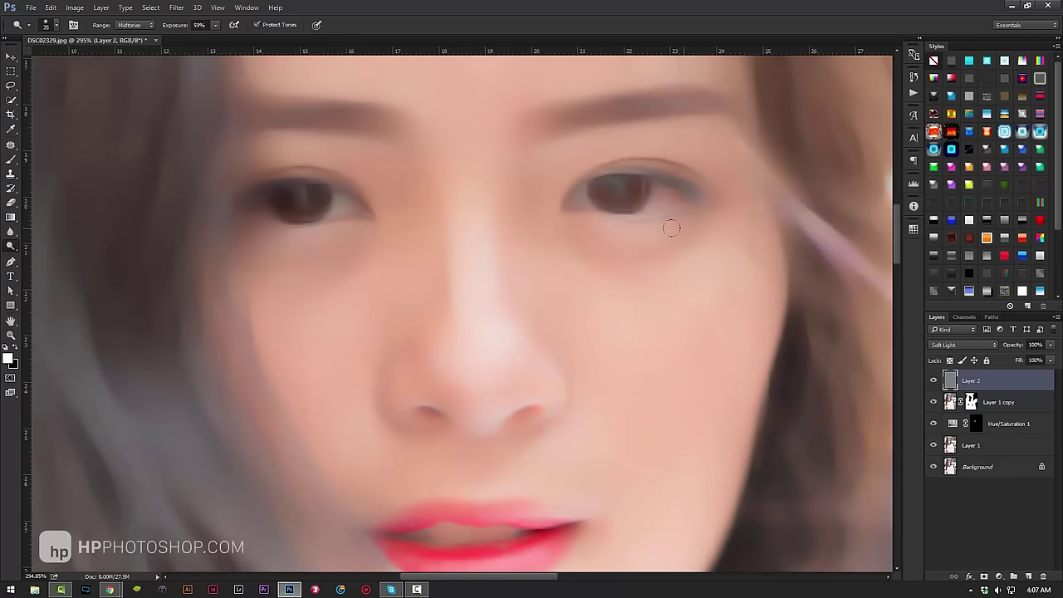
pyautogui.moveTo(614, 233); pyautogui.dragTo(668, 226)
pyautogui.scroll(-1, 570, 254)
pyautogui.moveTo(513, 221)
pyautogui.mouseDown()
pyautogui.moveTo(515, 415)
pyautogui.moveTo(533, 473)
pyautogui.mouseUp()
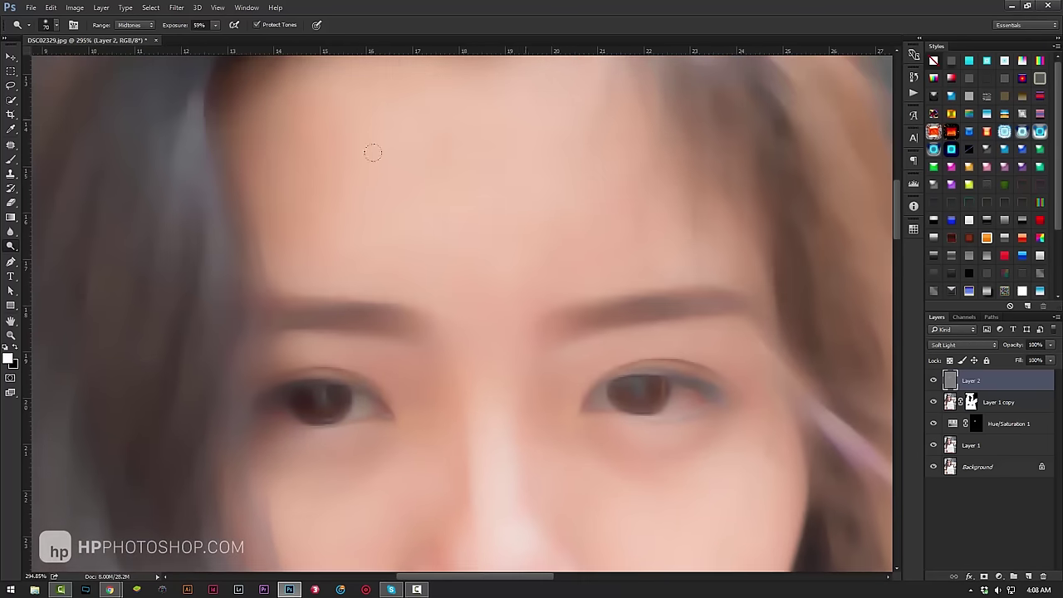
# - Refine the dodged highlights with a gentler strength across the face
pyautogui.hotkey('ctrl', '0')
pyautogui.scroll(1, 569, 439)
pyautogui.scroll(3, 391, 368)
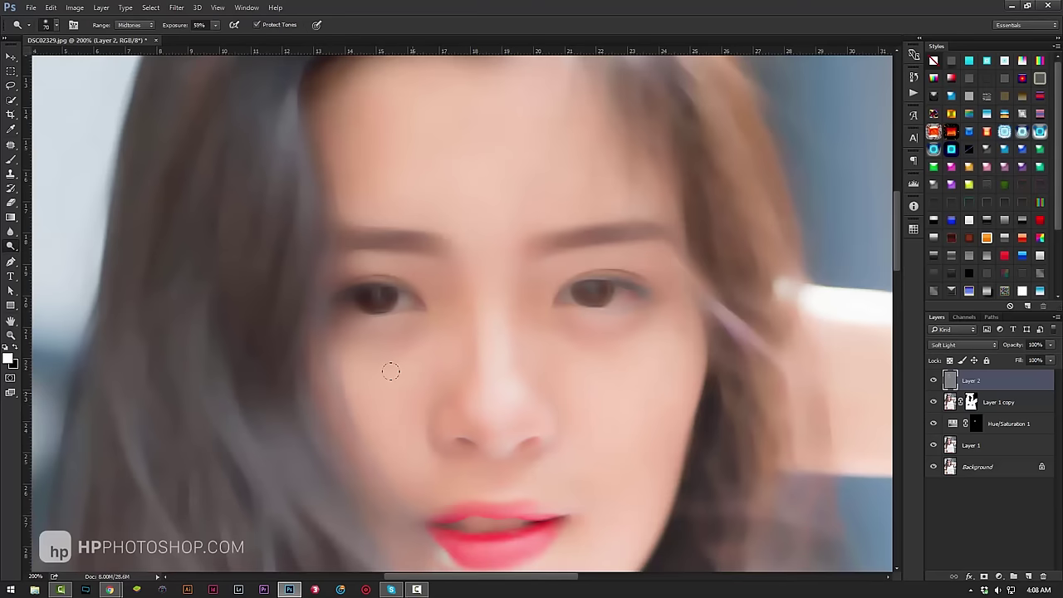
pyautogui.scroll(3, 428, 268)
pyautogui.scroll(4, 435, 271)
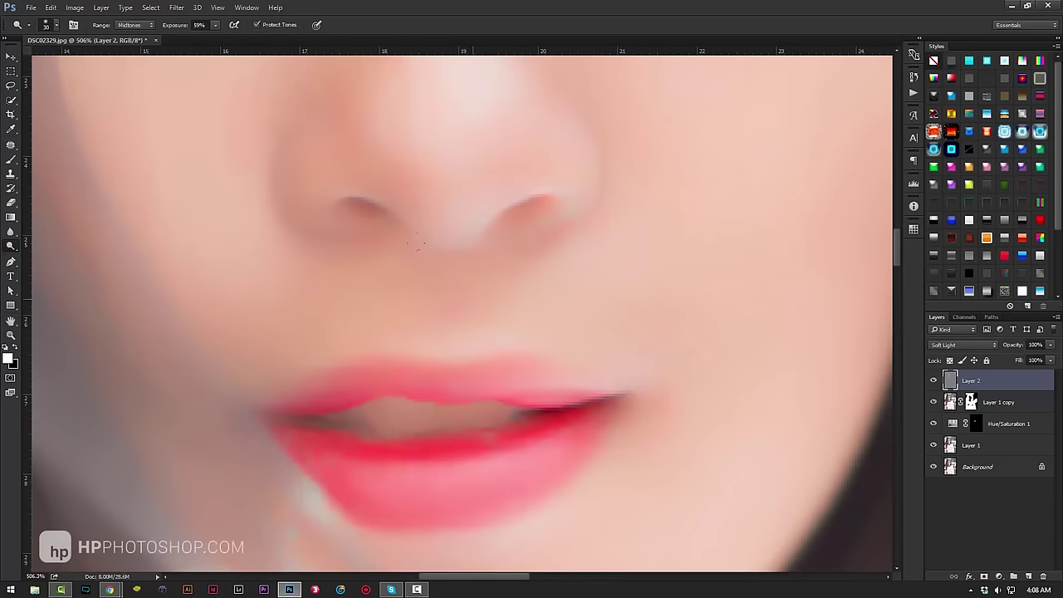
pyautogui.scroll(-2, 551, 376)
pyautogui.hotkey('ctrl', '0')
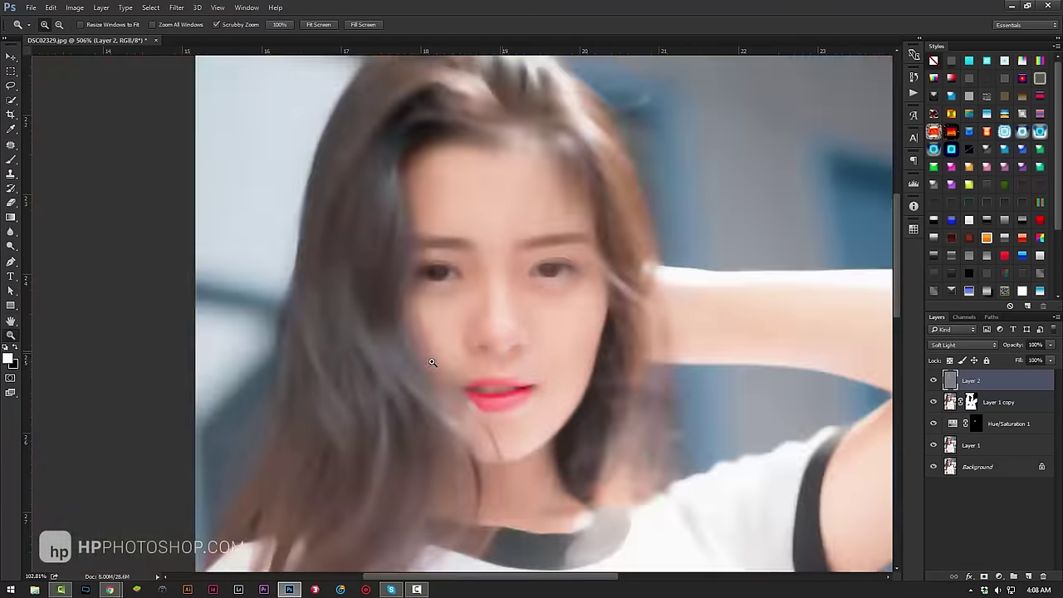
pyautogui.scroll(5, 327, 330)
pyautogui.click(10, 246)
pyautogui.scroll(-5, 522, 404)
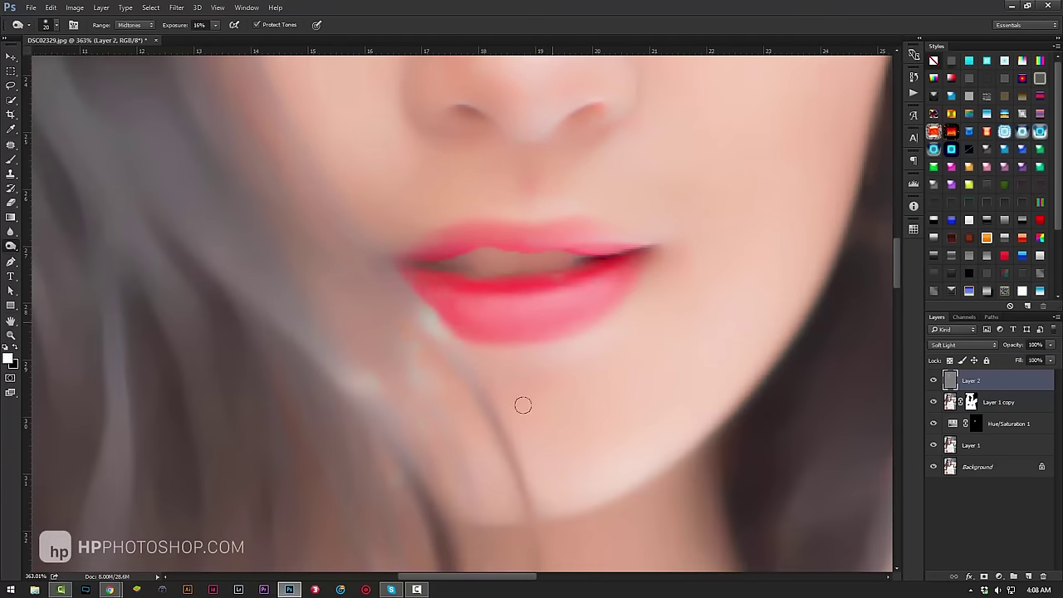
pyautogui.scroll(1, 581, 316)
pyautogui.scroll(4, 447, 332)
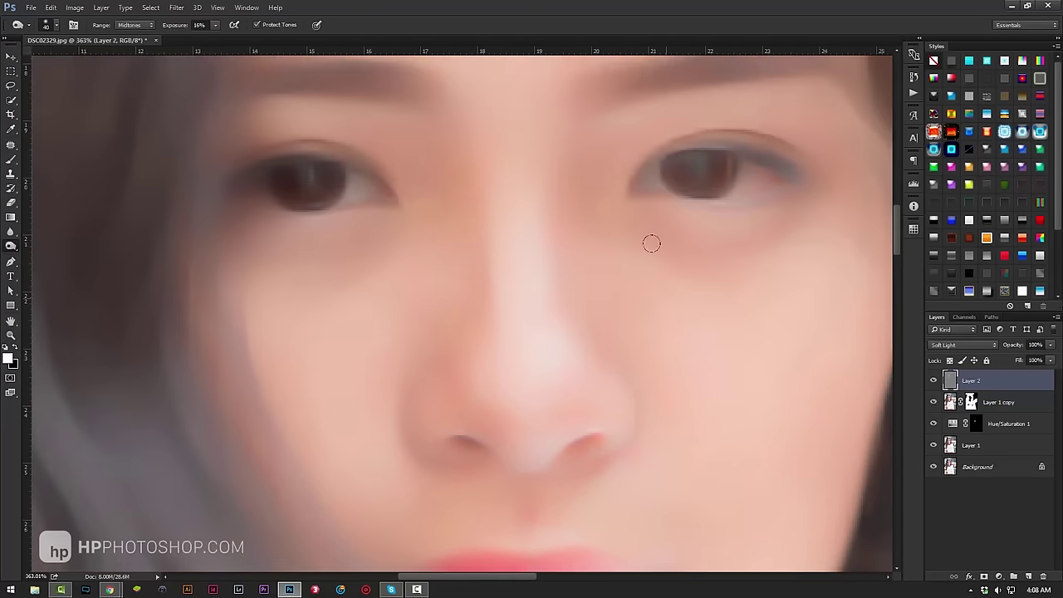
pyautogui.scroll(3, 440, 388)
pyautogui.scroll(-2, 788, 284)
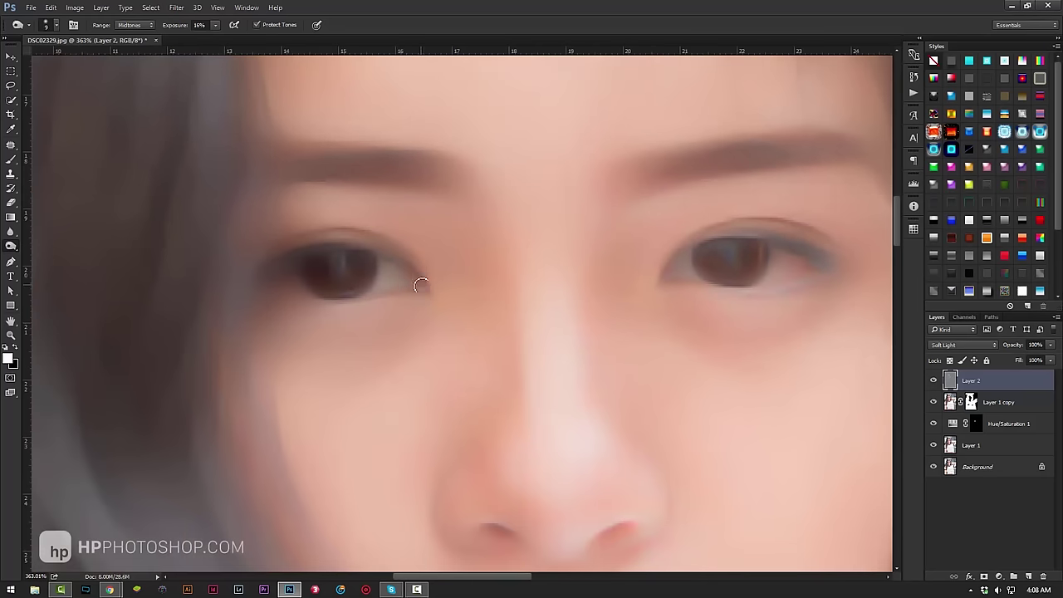
pyautogui.scroll(3, 524, 266)
pyautogui.press('z')
pyautogui.hotkey('ctrl', '0')
pyautogui.click(406, 235)
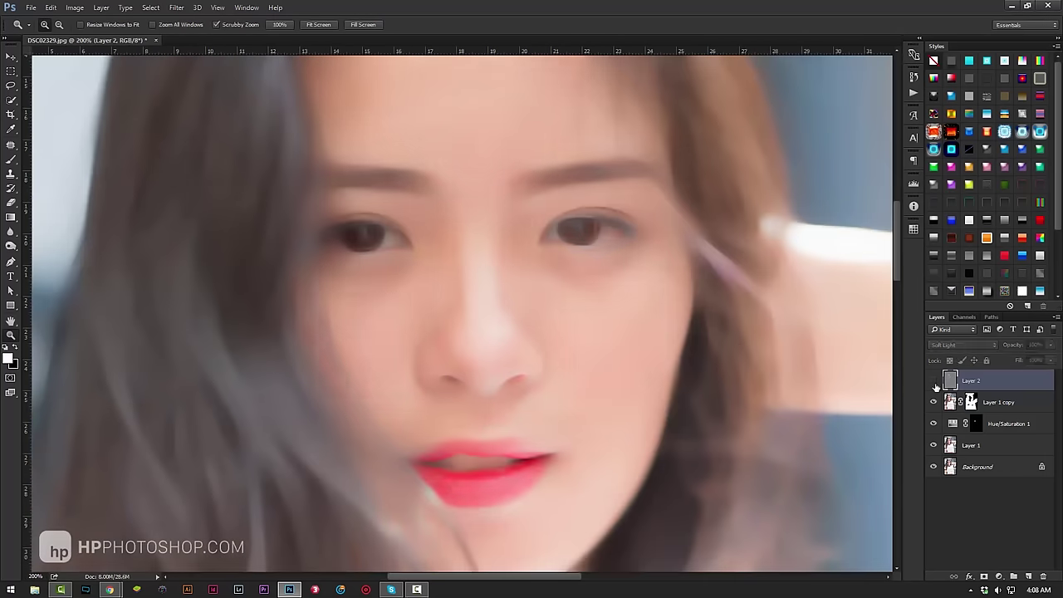
# - Lasso and feather the eyes, then copy them to a new Layer 3
pyautogui.click(406, 236)
pyautogui.press('l')
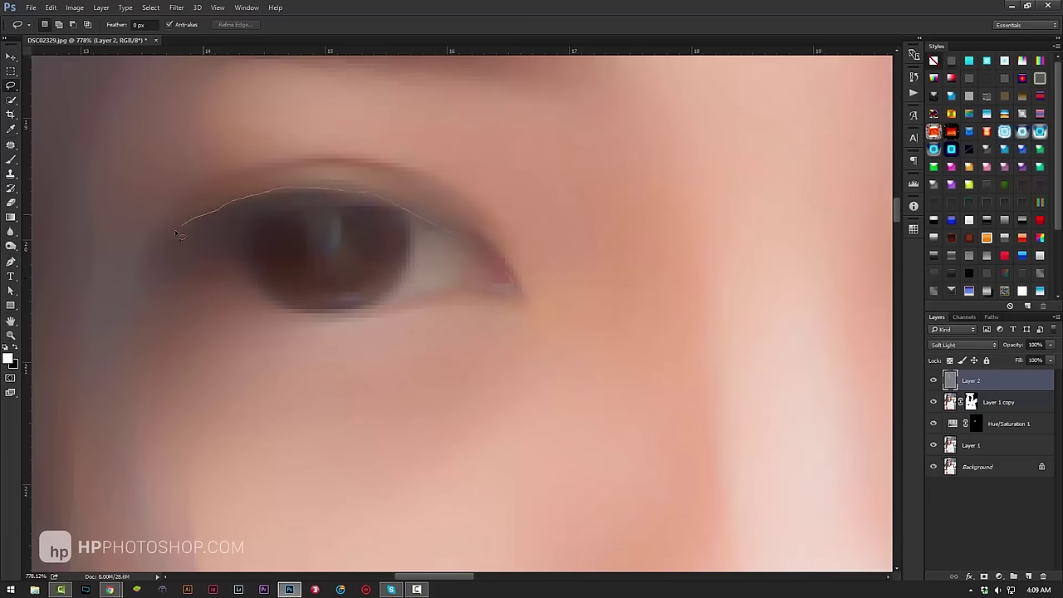
pyautogui.press('h')
pyautogui.moveTo(378, 320)
pyautogui.mouseDown()
pyautogui.moveTo(361, 278)
pyautogui.moveTo(386, 240)
pyautogui.mouseUp()
pyautogui.hotkey('shift', 'F6')
pyautogui.press('Return')
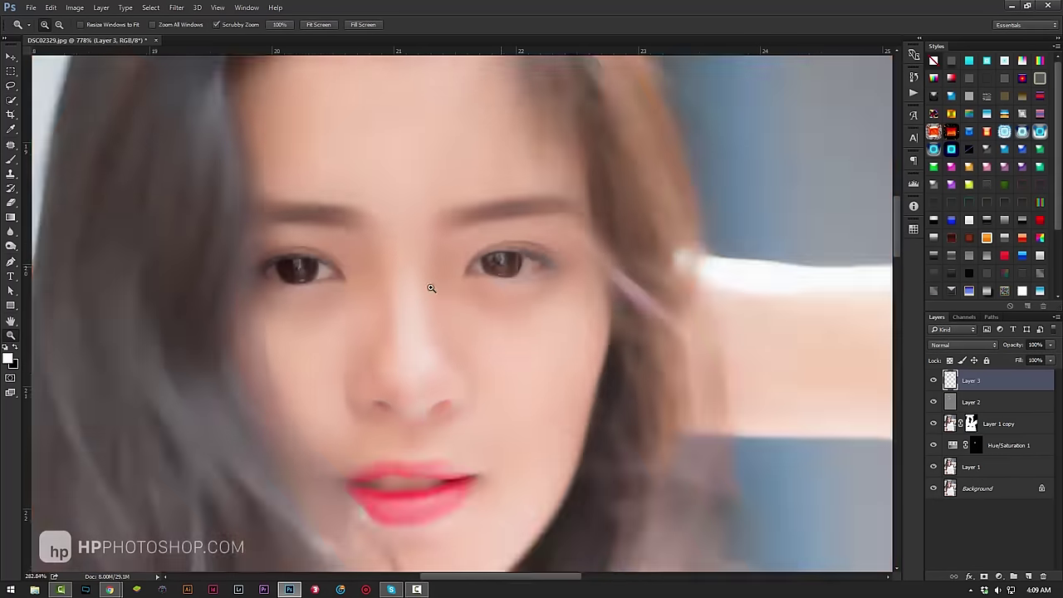
# - Add a Brightness/Contrast 26/39 adjustment clipped to the eye layer
pyautogui.moveTo(303, 267); pyautogui.dragTo(373, 268)
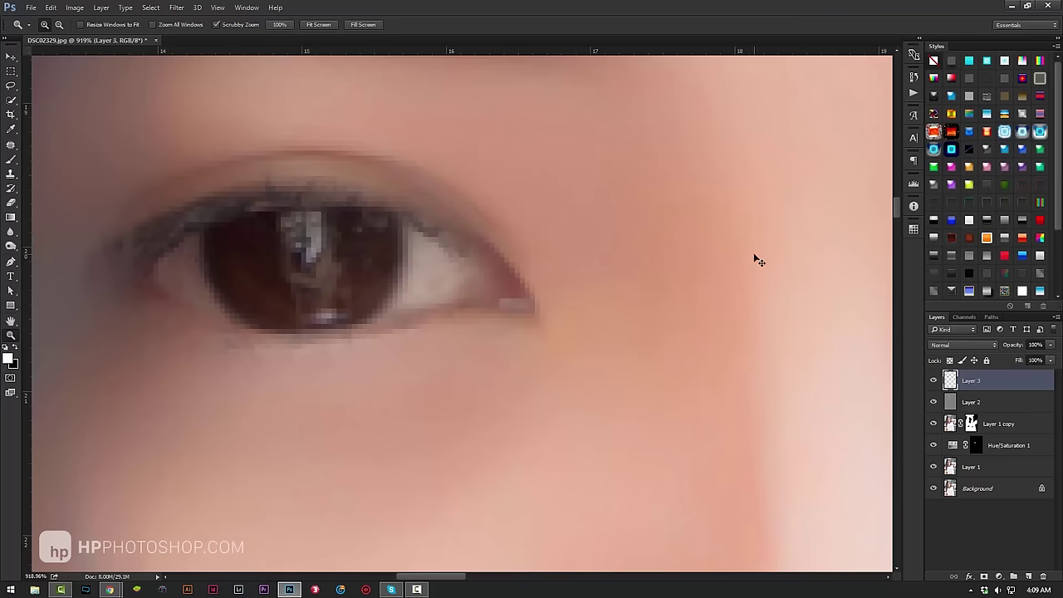
pyautogui.click(999, 575)
pyautogui.click(955, 377)
pyautogui.moveTo(807, 167); pyautogui.dragTo(837, 191)
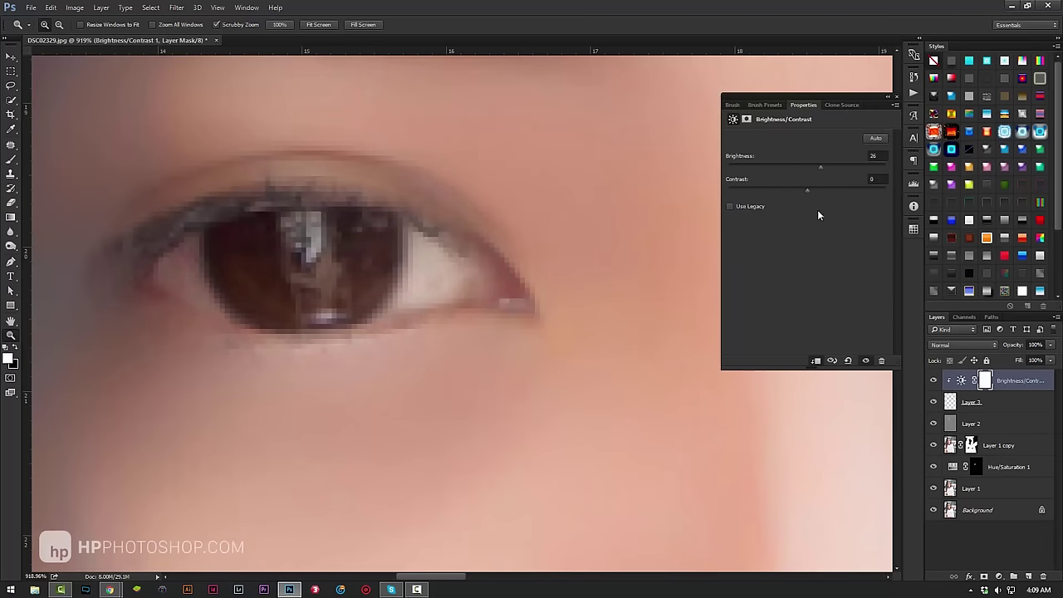
pyautogui.click(894, 103)
# - Set Layer 3 opacity to 44% and move Layer 2 to the top
pyautogui.click(971, 402)
pyautogui.moveTo(1012, 345); pyautogui.dragTo(991, 343)
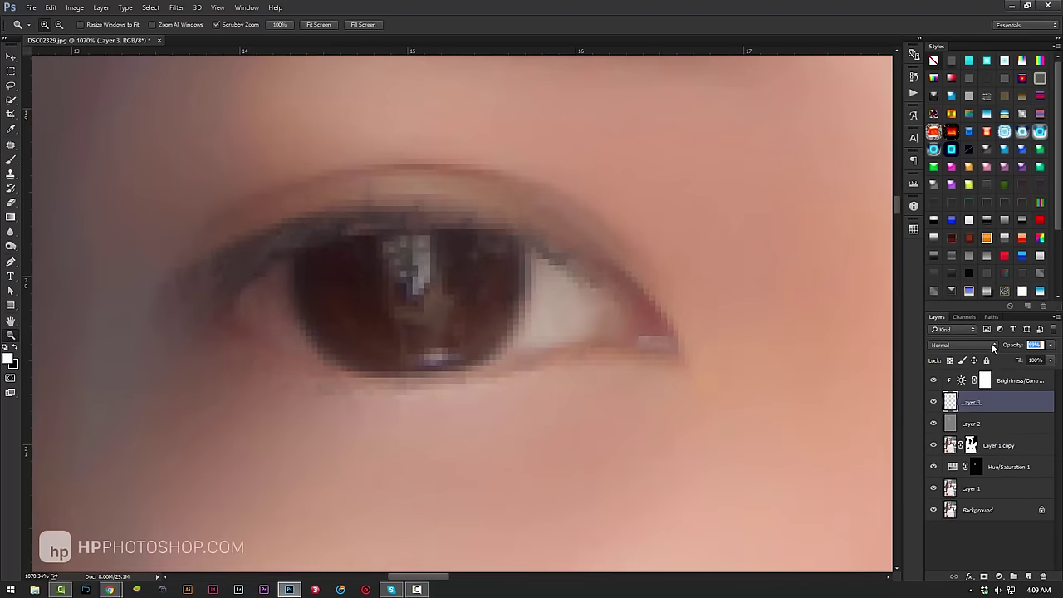
pyautogui.scroll(3, 420, 289)
pyautogui.hotkey('alt', '[')
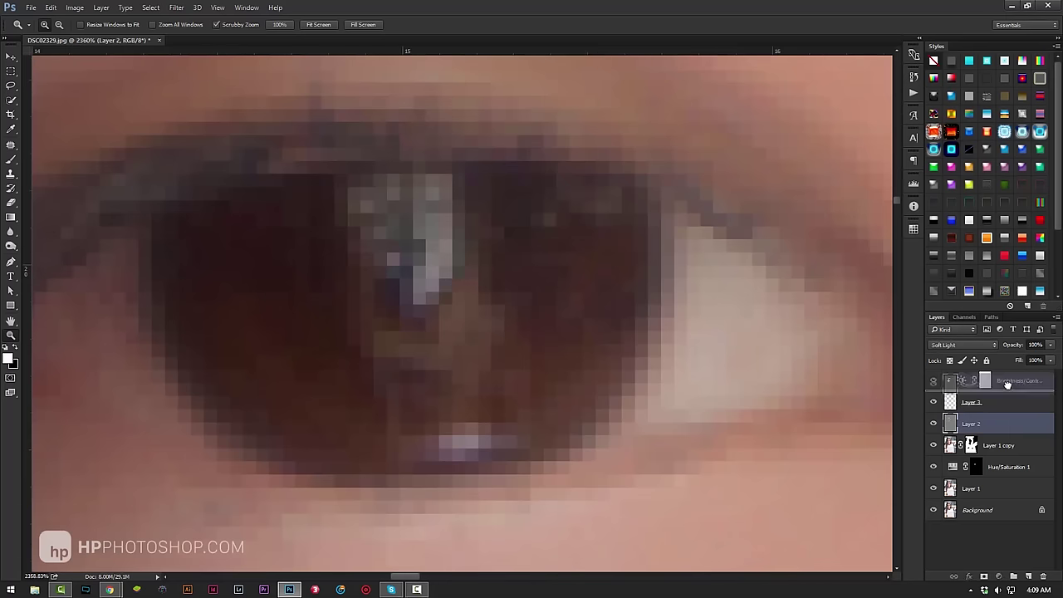
pyautogui.hotkey('ctrl', 'shift', ']')
# - Dodge both irises lighter on Layer 2
pyautogui.rightClick(11, 246)
pyautogui.click(50, 242)
pyautogui.moveTo(249, 332)
pyautogui.mouseDown()
pyautogui.moveTo(540, 348)
pyautogui.moveTo(312, 300)
pyautogui.mouseUp()
pyautogui.hscroll(10, 556, 263)
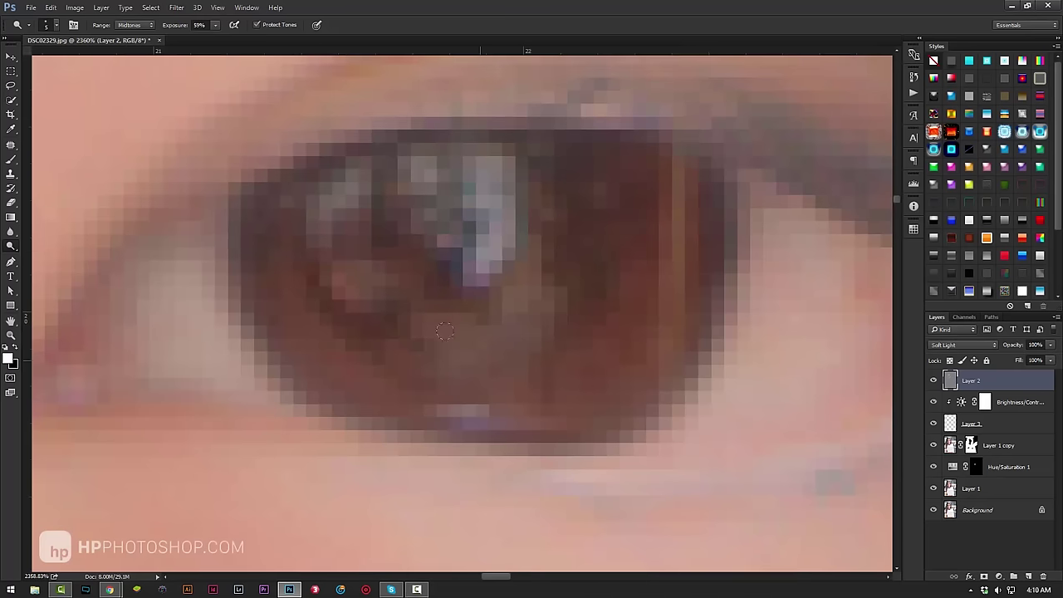
pyautogui.moveTo(581, 249); pyautogui.dragTo(336, 260)
pyautogui.press('z')
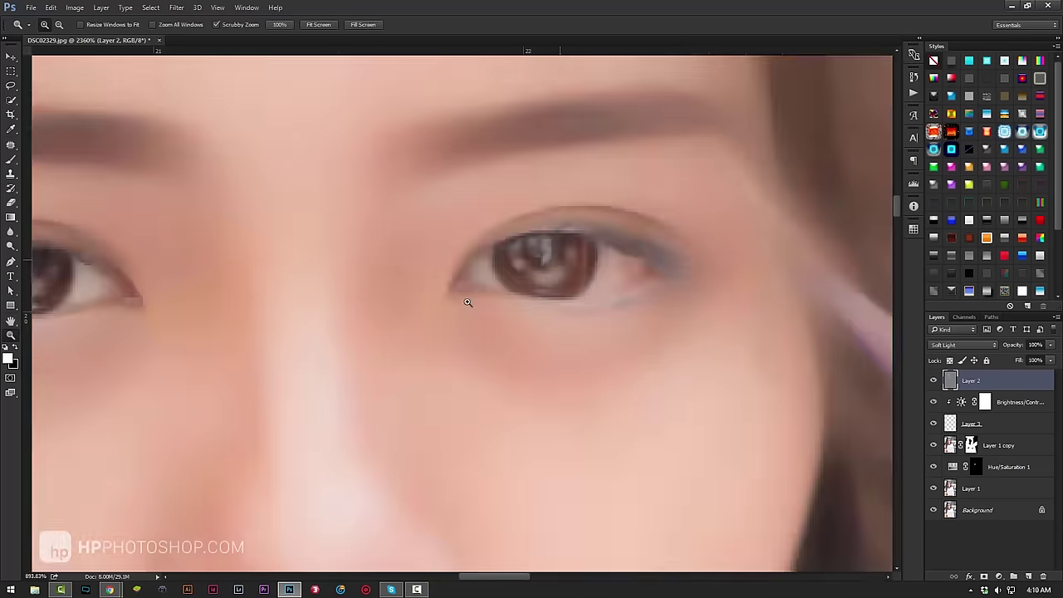
pyautogui.moveTo(498, 263)
pyautogui.mouseDown()
pyautogui.moveTo(372, 263)
pyautogui.moveTo(498, 262)
pyautogui.mouseUp()
pyautogui.press('o')
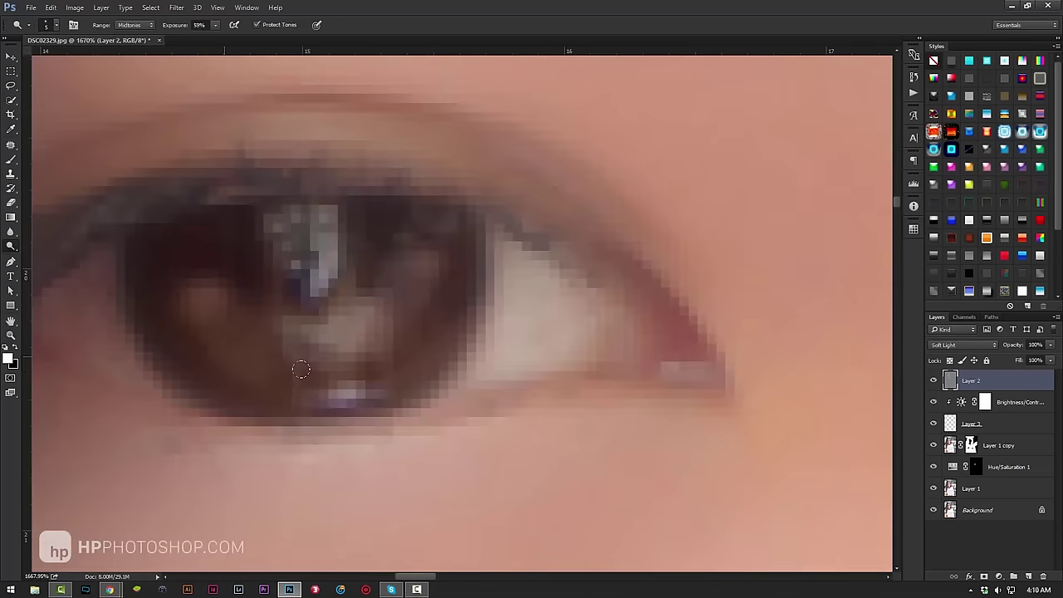
pyautogui.moveTo(297, 367)
pyautogui.mouseDown()
pyautogui.moveTo(818, 383)
pyautogui.moveTo(693, 383)
pyautogui.mouseUp()
pyautogui.press('z')
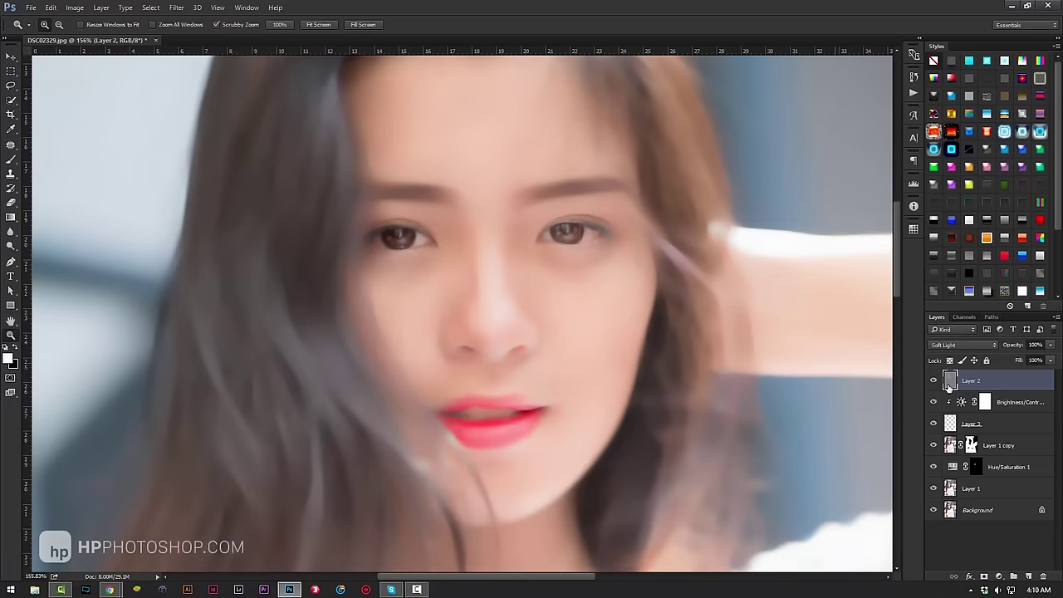
pyautogui.click(971, 423)
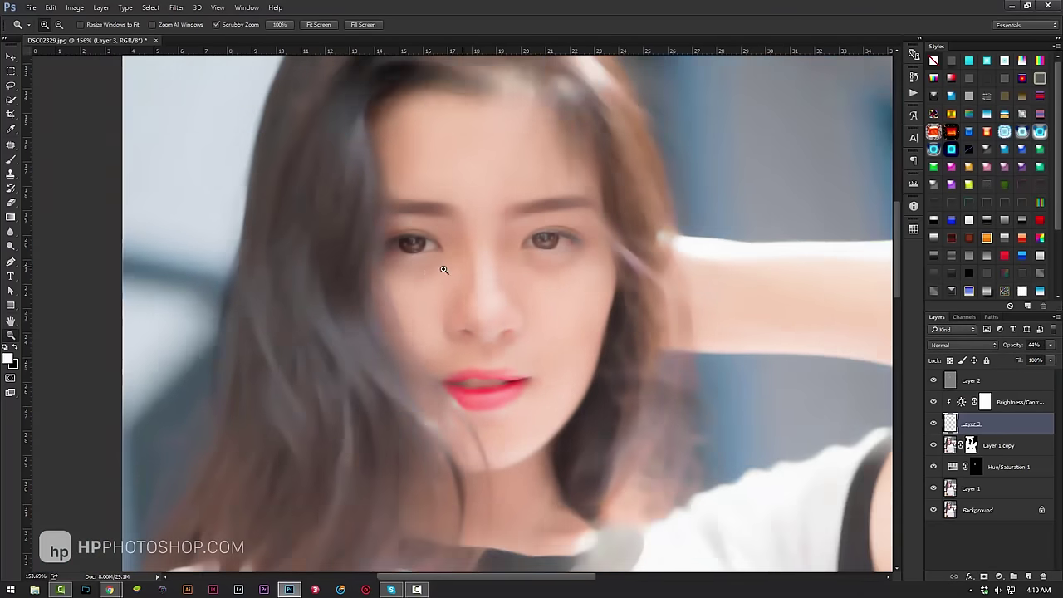
# - Create Layer 4 and set up a soft white brush with pen-pressure dynamics
pyautogui.moveTo(438, 285); pyautogui.dragTo(517, 399)
pyautogui.hotkey('ctrl', 'shift', 'n')
pyautogui.press('Return')
pyautogui.moveTo(516, 473); pyautogui.dragTo(615, 474)
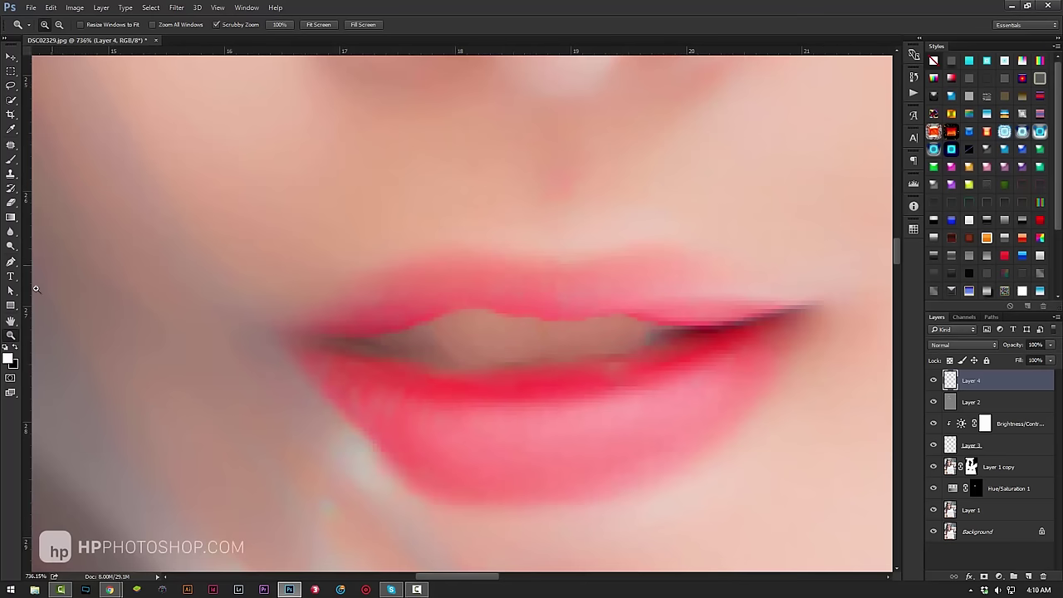
pyautogui.press('b')
pyautogui.click(55, 24)
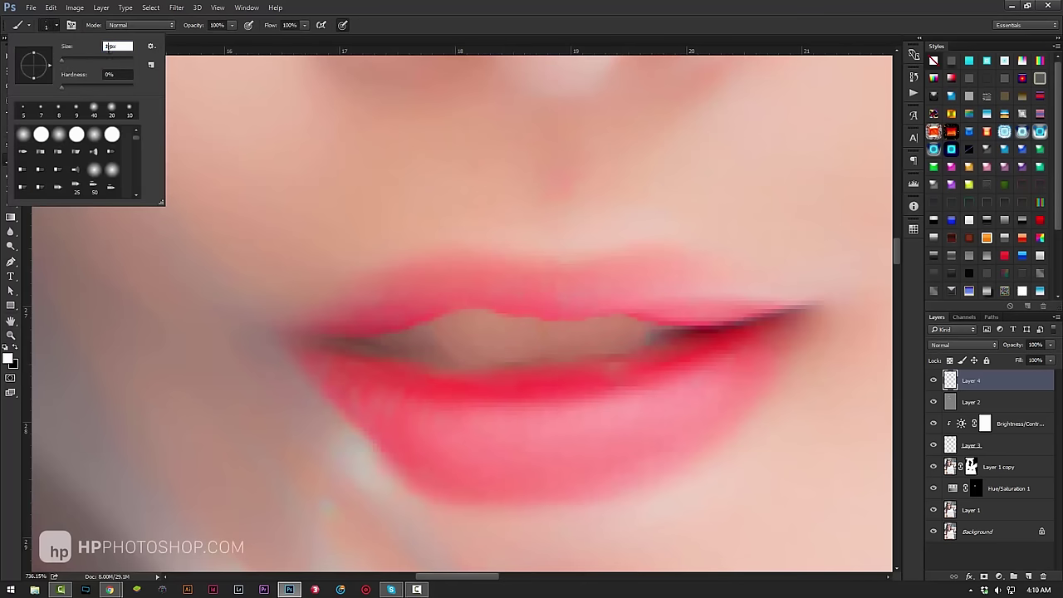
pyautogui.click(247, 7)
pyautogui.click(261, 100)
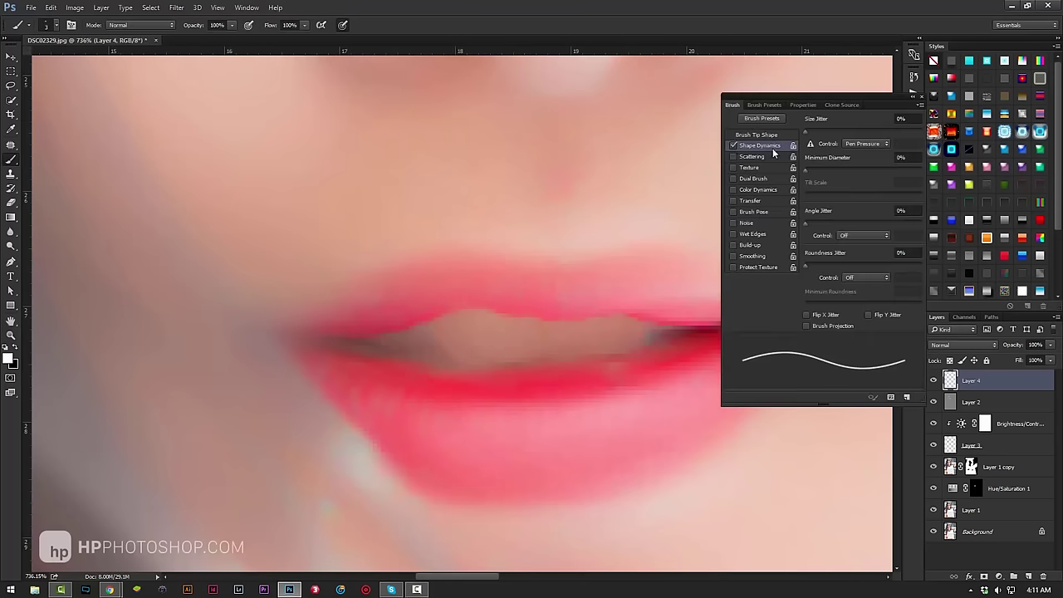
pyautogui.click(923, 99)
# - Stroke white highlight paths along the upper and lower lips
pyautogui.press('p')
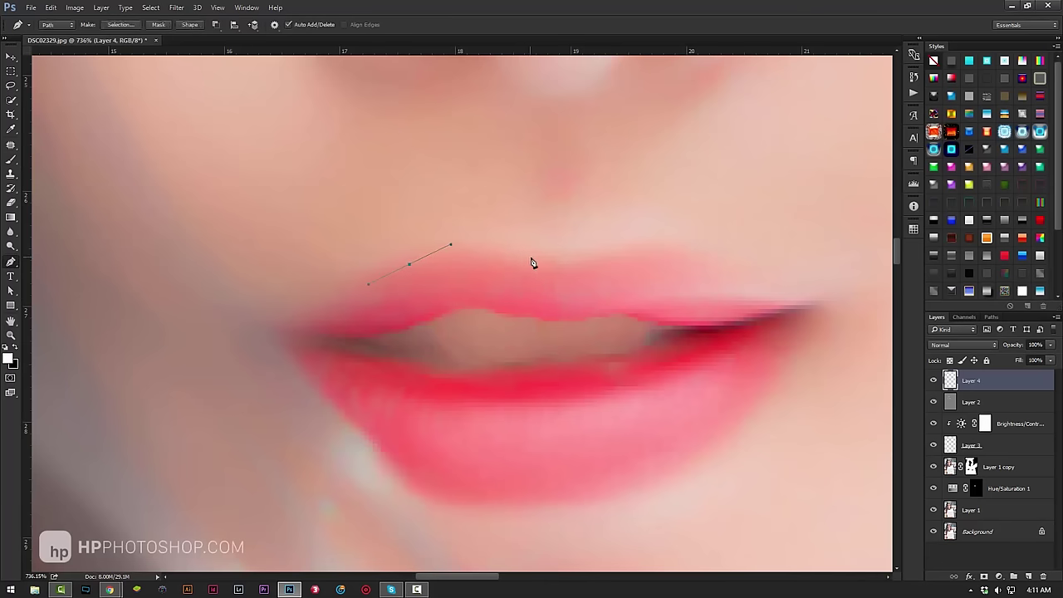
pyautogui.rightClick(611, 251)
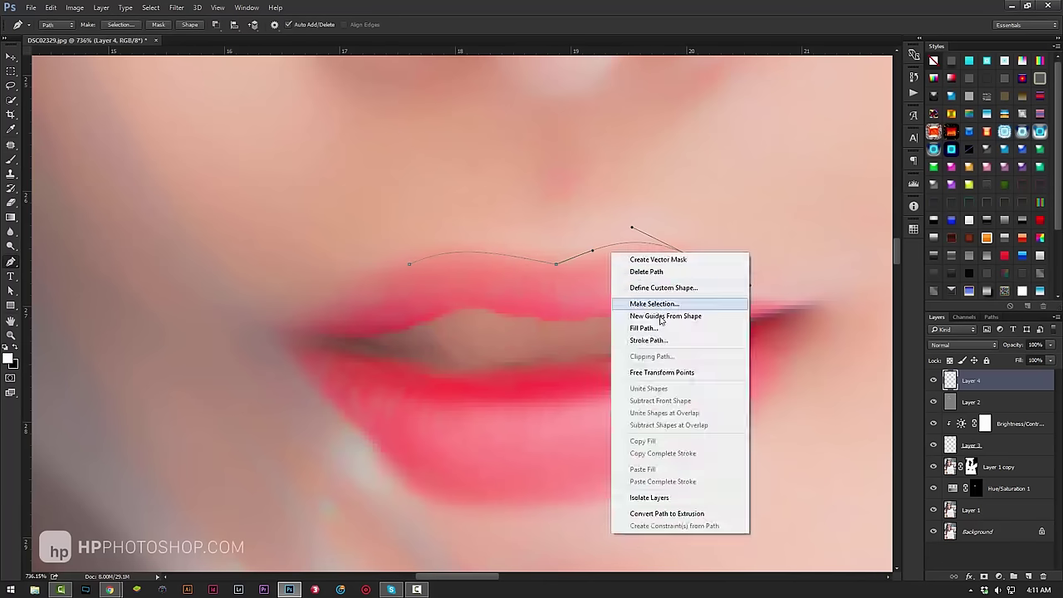
pyautogui.click(644, 328)
pyautogui.press('Return')
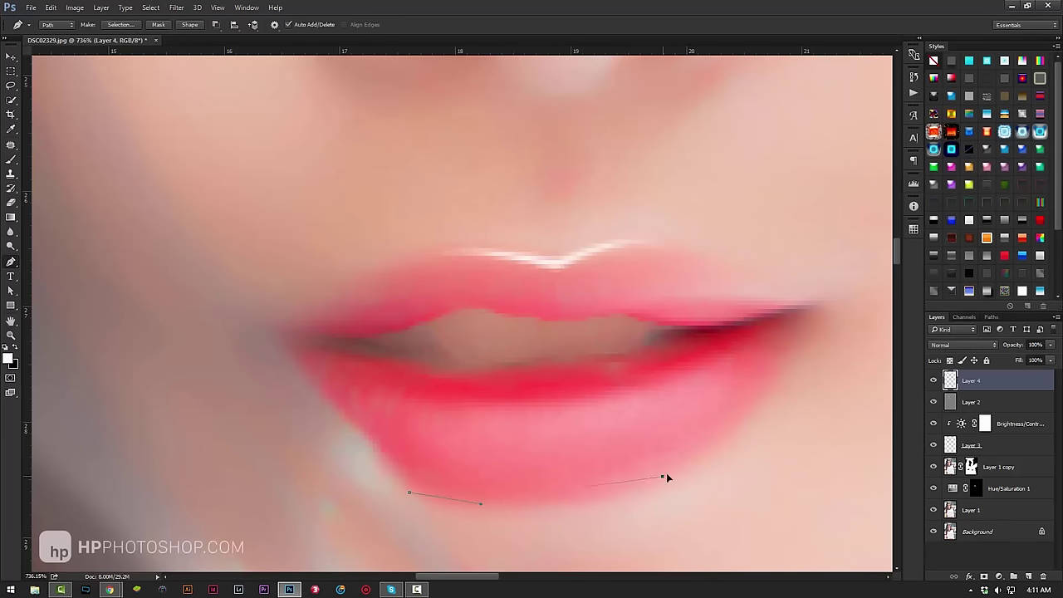
pyautogui.rightClick(576, 501)
pyautogui.click(628, 292)
pyautogui.press('Return')
pyautogui.press('z')
pyautogui.moveTo(664, 380)
pyautogui.mouseDown()
pyautogui.moveTo(536, 380)
pyautogui.moveTo(664, 380)
pyautogui.mouseUp()
# - Stroke white highlight paths along both nostril rims with simulated pressure
pyautogui.press('p')
pyautogui.moveTo(568, 332); pyautogui.dragTo(602, 299)
pyautogui.rightClick(657, 379)
pyautogui.click(664, 381)
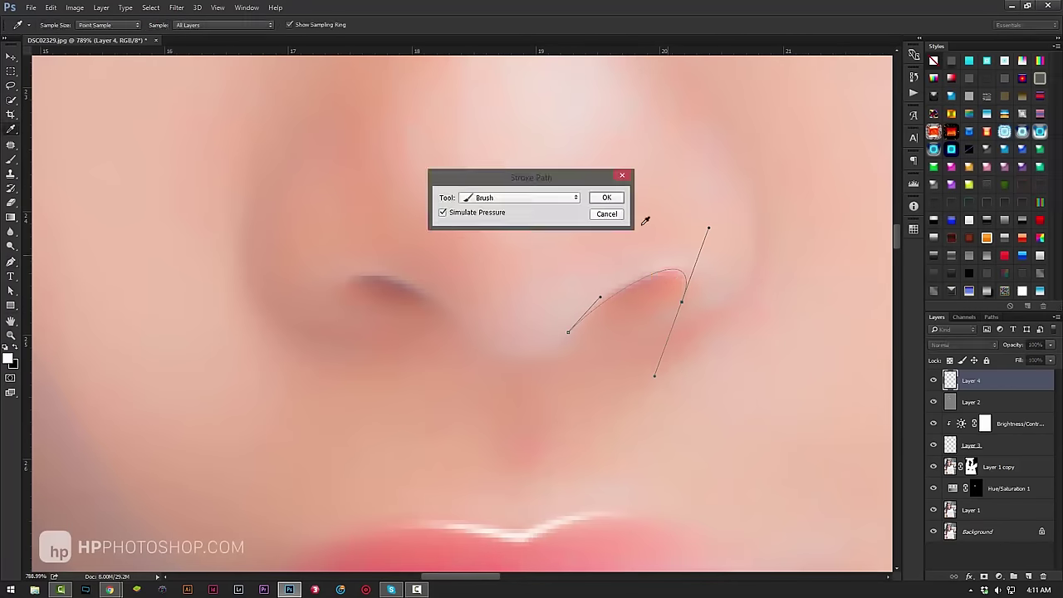
pyautogui.press('Return')
pyautogui.moveTo(498, 346); pyautogui.dragTo(437, 299)
pyautogui.rightClick(551, 378)
pyautogui.click(584, 42)
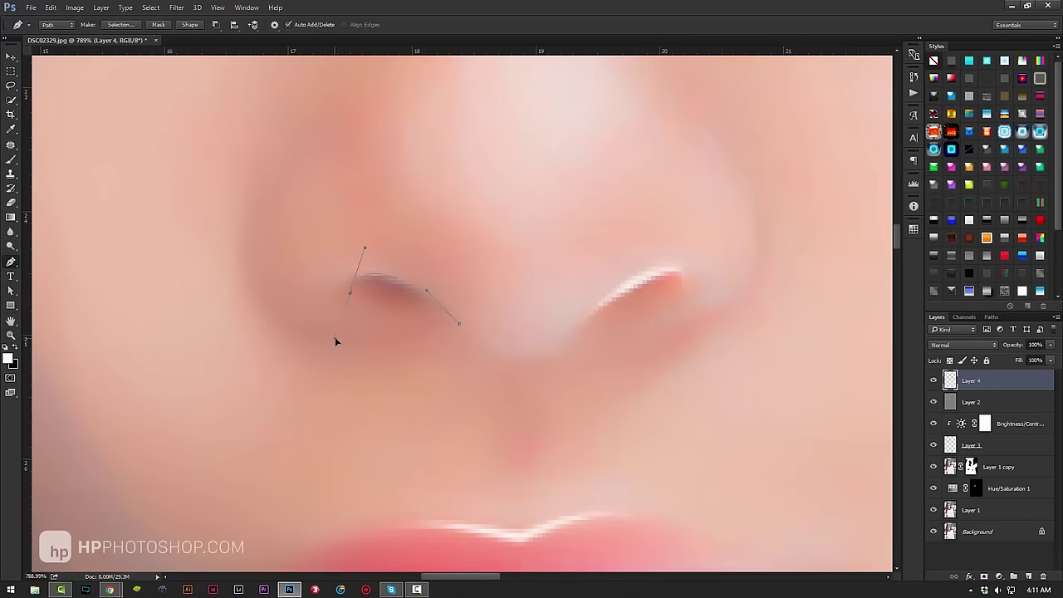
pyautogui.rightClick(390, 340)
pyautogui.click(398, 343)
pyautogui.press('Return')
pyautogui.press('z')
pyautogui.moveTo(460, 292); pyautogui.dragTo(348, 292)
# - Stroke thin white highlight paths beneath both eyes
pyautogui.moveTo(427, 171); pyautogui.dragTo(540, 171)
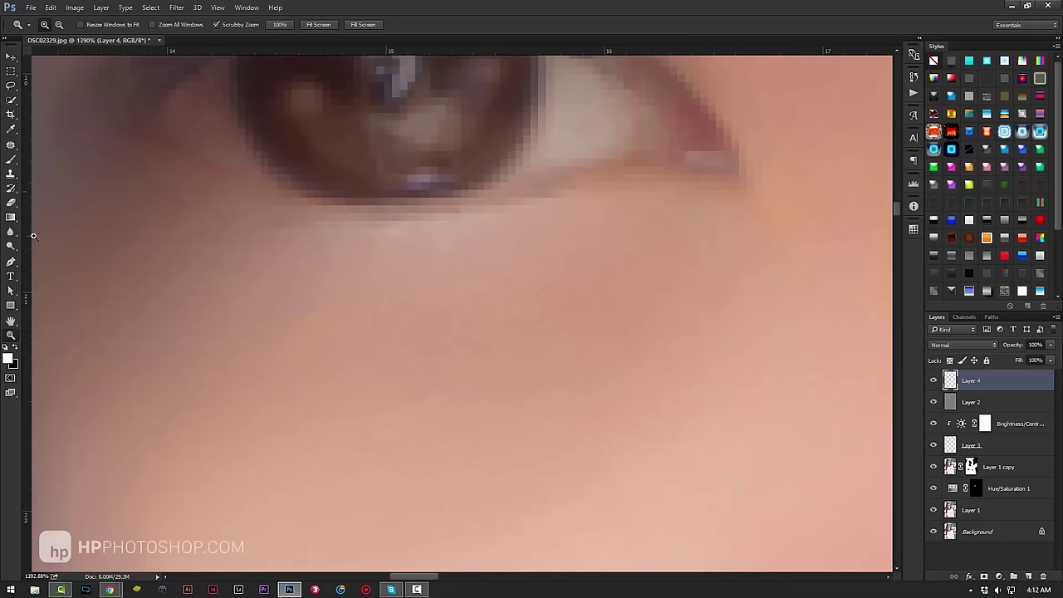
pyautogui.press('p')
pyautogui.rightClick(489, 204)
pyautogui.click(540, 299)
pyautogui.press('Return')
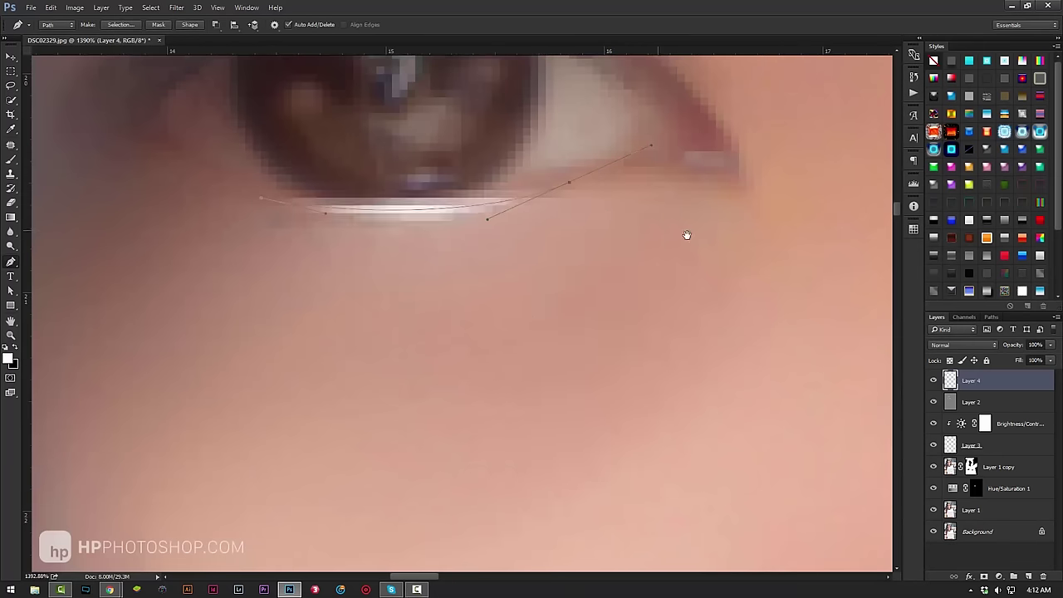
pyautogui.moveTo(688, 232); pyautogui.dragTo(249, 216)
pyautogui.rightClick(598, 59)
pyautogui.moveTo(747, 332); pyautogui.dragTo(374, 340)
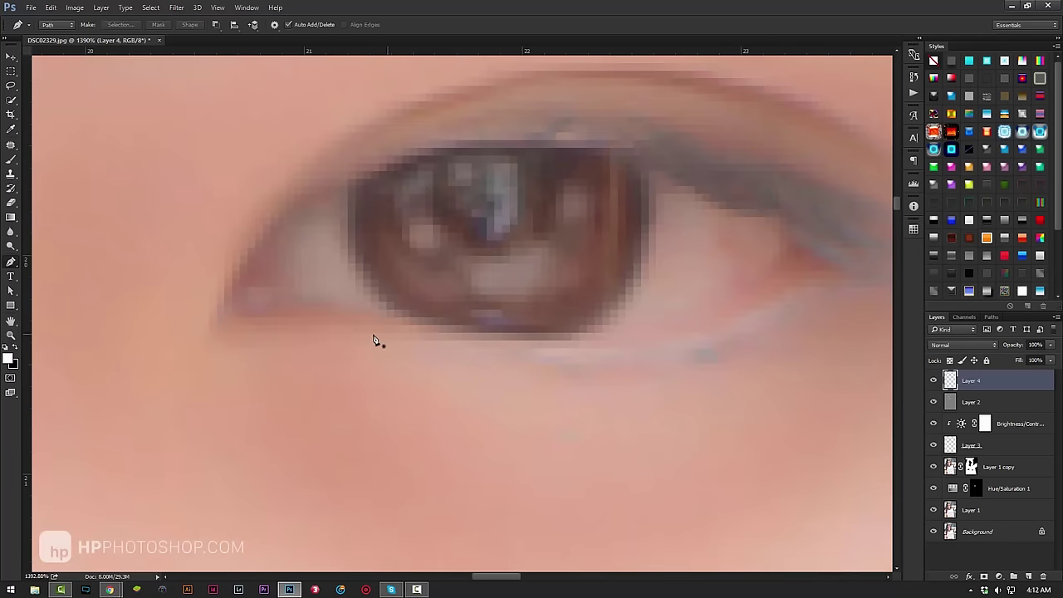
pyautogui.rightClick(714, 333)
pyautogui.click(747, 119)
pyautogui.press('Return')
pyautogui.rightClick(605, 285)
pyautogui.click(631, 302)
# - Soften Layer 4's white highlight strokes with a 0.8 px Gaussian Blur and add a layer mask
pyautogui.press('z')
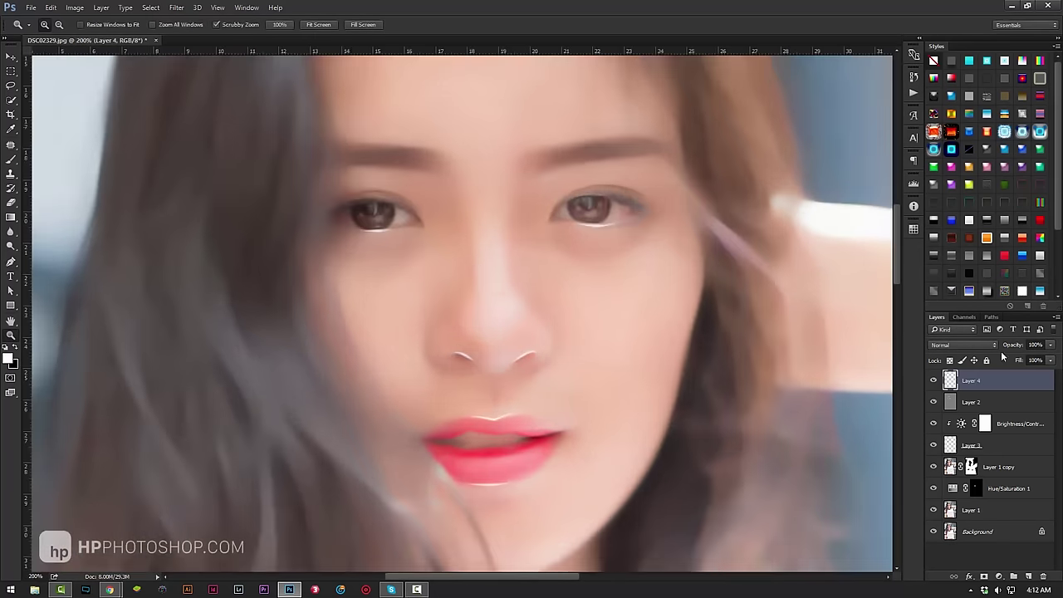
pyautogui.click(176, 8)
pyautogui.click(341, 173)
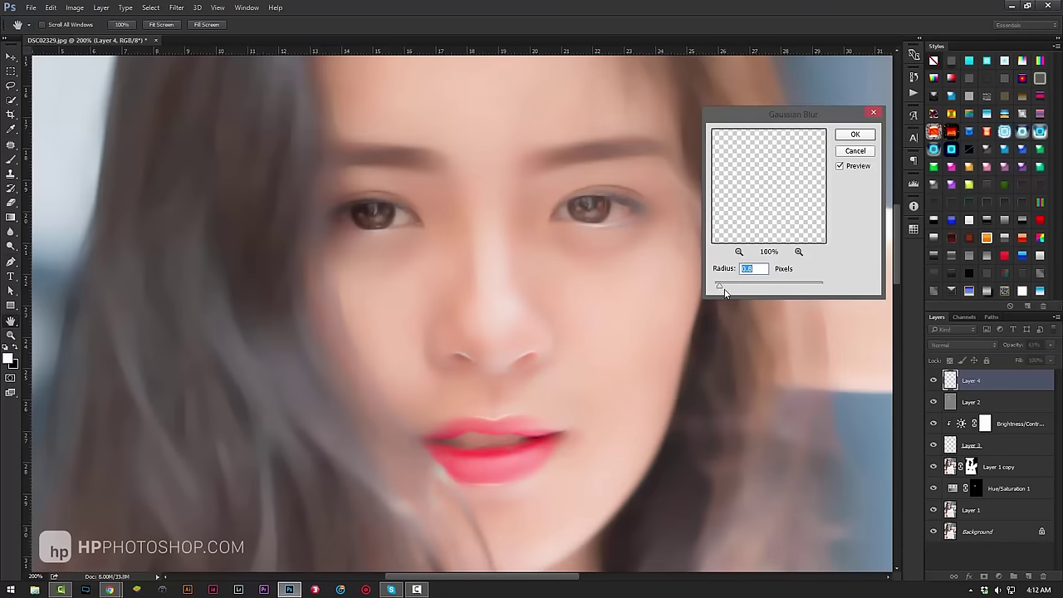
pyautogui.click(854, 135)
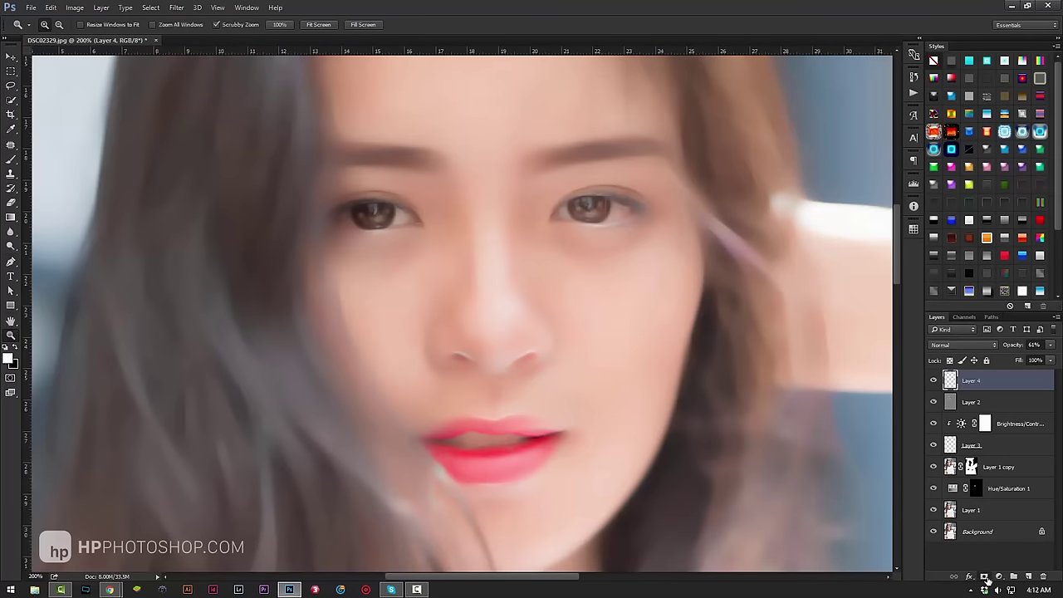
pyautogui.click(983, 575)
# - Fit the whole image on screen, then view it at 100%
pyautogui.press('b')
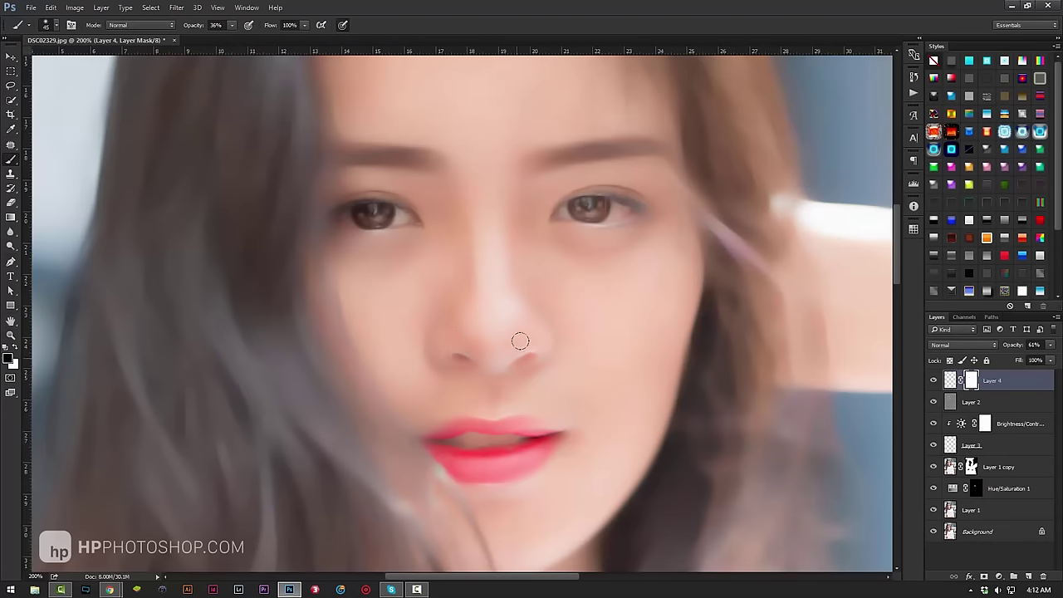
pyautogui.press('z')
pyautogui.hotkey('ctrl', '0')
pyautogui.hotkey('ctrl', '1')
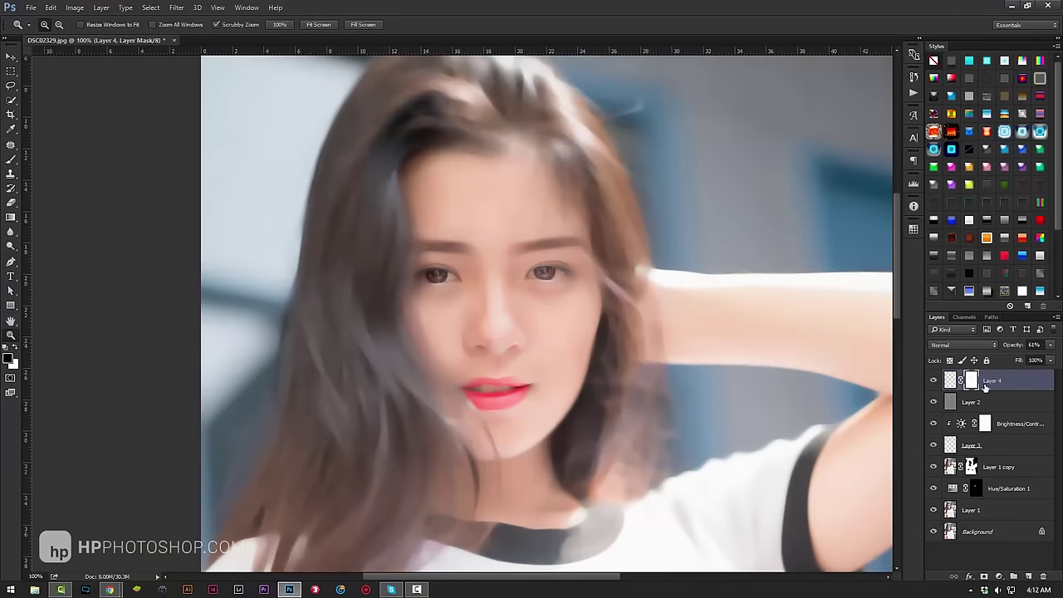
# - Add new Layer 5 and set up a black brush for stroking hair paths
pyautogui.click(1030, 576)
pyautogui.hotkey('ctrl', '0')
pyautogui.press('b')
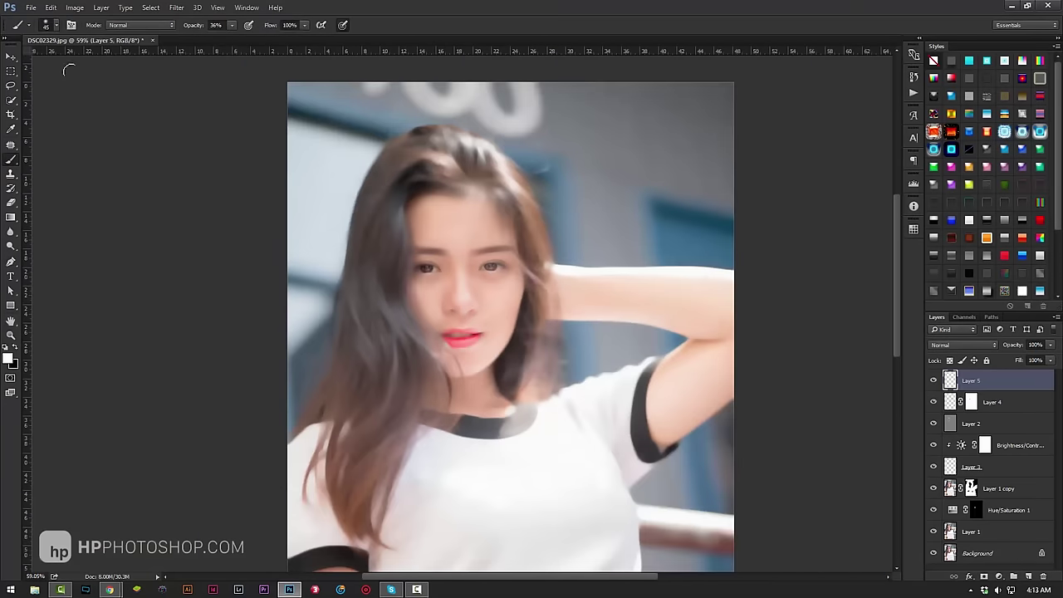
pyautogui.click(55, 29)
pyautogui.press('Escape')
pyautogui.press('x')
pyautogui.press('p')
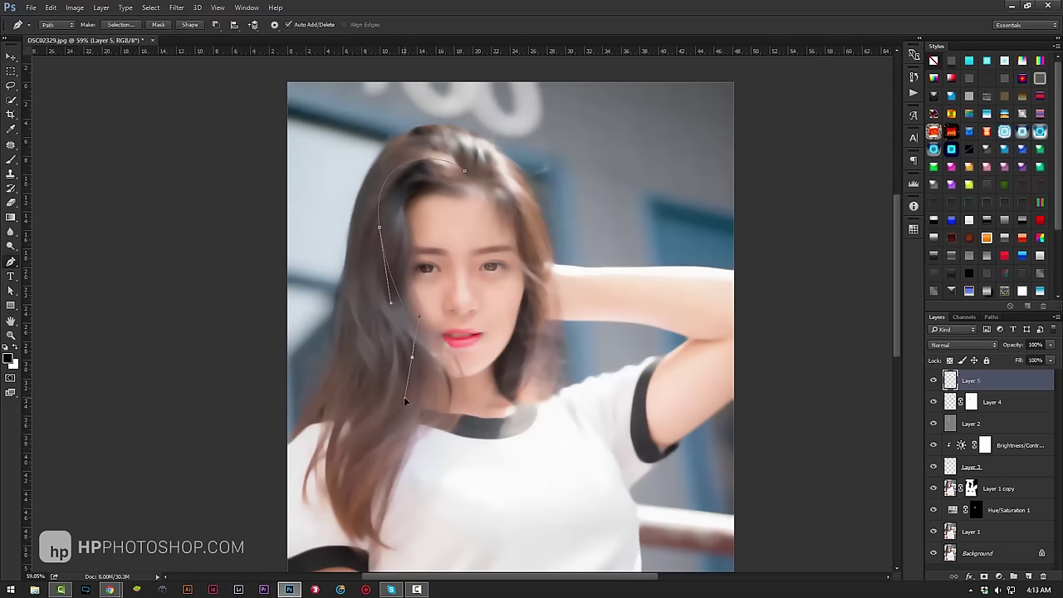
# - Draw a first curved strand path along the left side of the hair
pyautogui.rightClick(407, 286)
pyautogui.click(462, 373)
pyautogui.press('Escape')
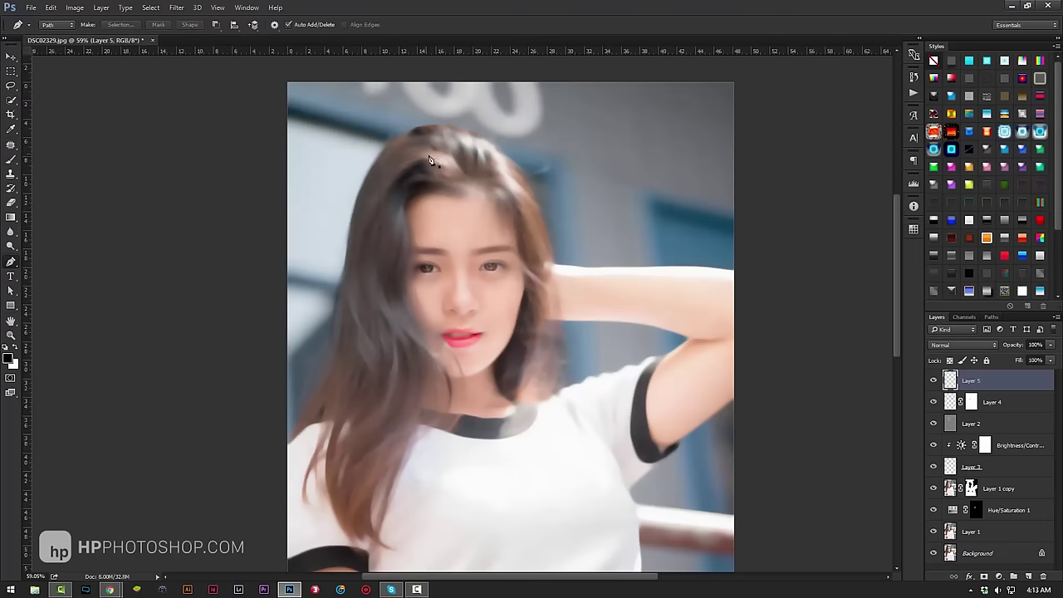
pyautogui.moveTo(441, 162); pyautogui.dragTo(463, 166)
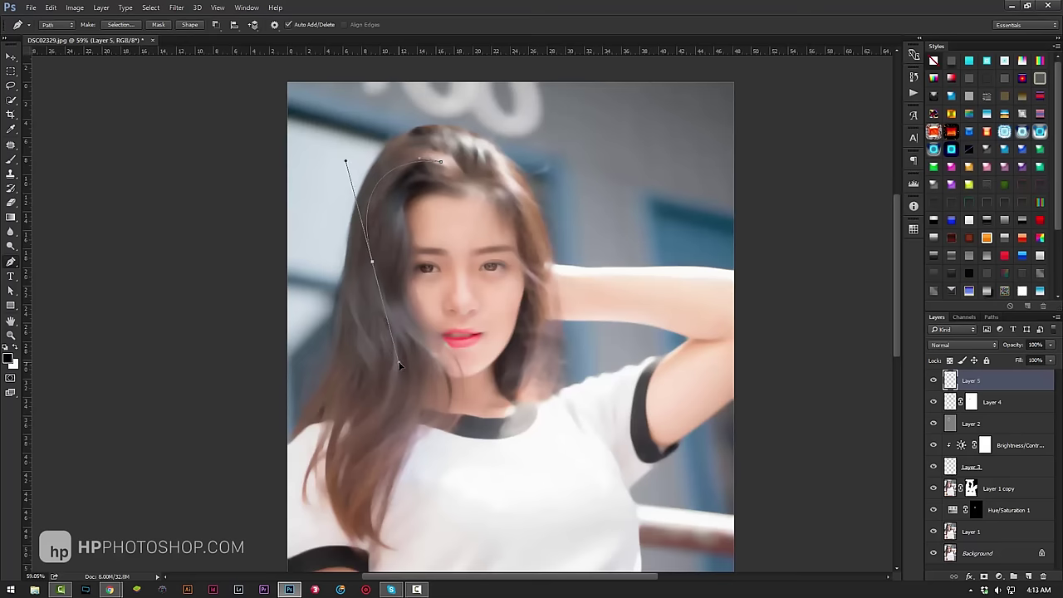
pyautogui.rightClick(399, 336)
pyautogui.rightClick(384, 202)
pyautogui.click(407, 207)
# - Discard that path and redraw a strand near the top of the head
pyautogui.rightClick(413, 342)
pyautogui.rightClick(369, 225)
pyautogui.click(438, 159)
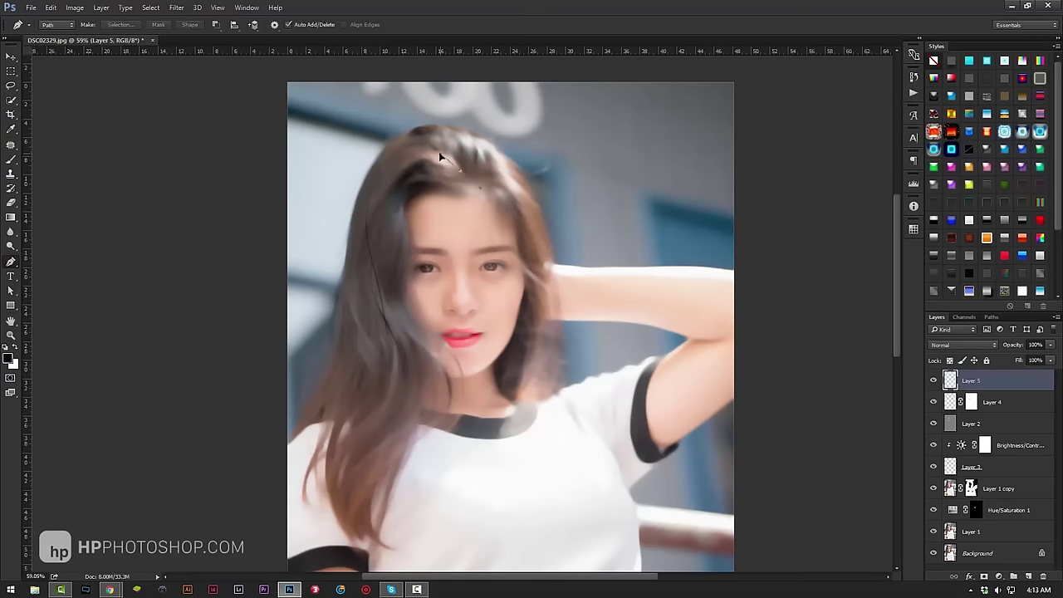
pyautogui.rightClick(439, 162)
pyautogui.click(463, 174)
pyautogui.moveTo(391, 189); pyautogui.dragTo(371, 221)
pyautogui.rightClick(440, 166)
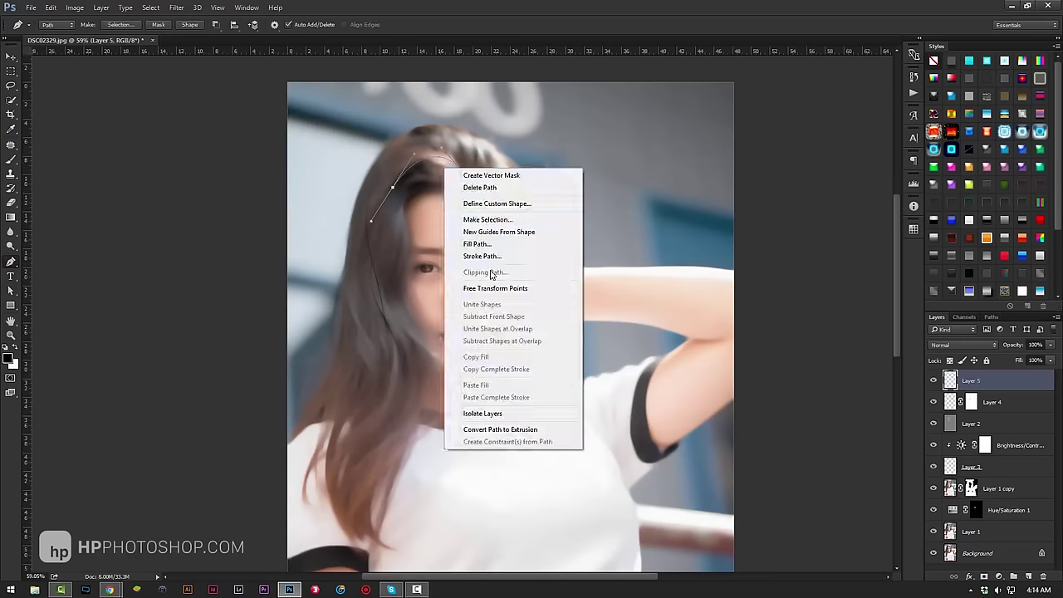
pyautogui.click(476, 170)
# - Curve a strand path across the crown, then remove it
pyautogui.moveTo(429, 134); pyautogui.dragTo(411, 134)
pyautogui.rightClick(427, 166)
pyautogui.click(464, 166)
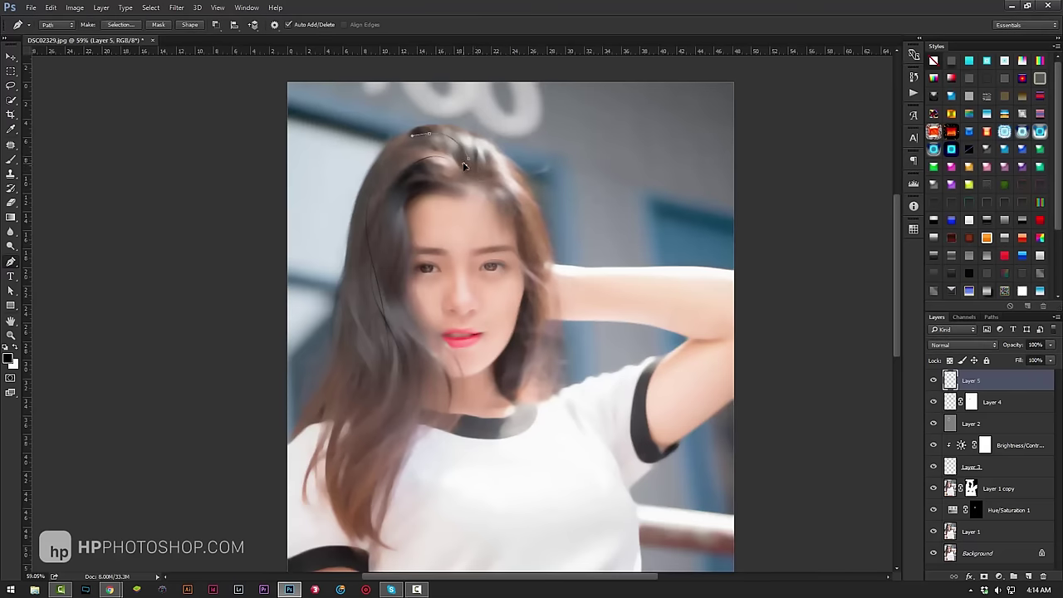
pyautogui.rightClick(404, 152)
pyautogui.click(526, 214)
# - Add anchors along the top of the hair and stroke that path with the brush
pyautogui.rightClick(528, 245)
pyautogui.click(503, 201)
pyautogui.rightClick(522, 181)
pyautogui.click(505, 185)
pyautogui.rightClick(467, 168)
pyautogui.click(490, 187)
pyautogui.rightClick(413, 219)
pyautogui.click(452, 324)
pyautogui.click(604, 194)
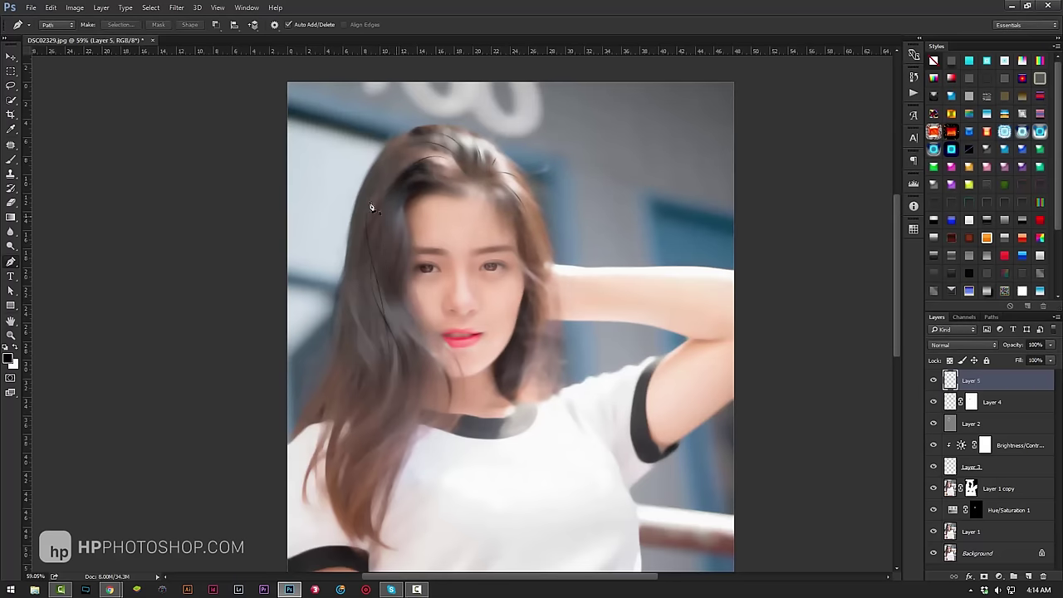
# - Extend the path further down the hair and stroke it with the brush
pyautogui.rightClick(537, 336)
pyautogui.click(535, 256)
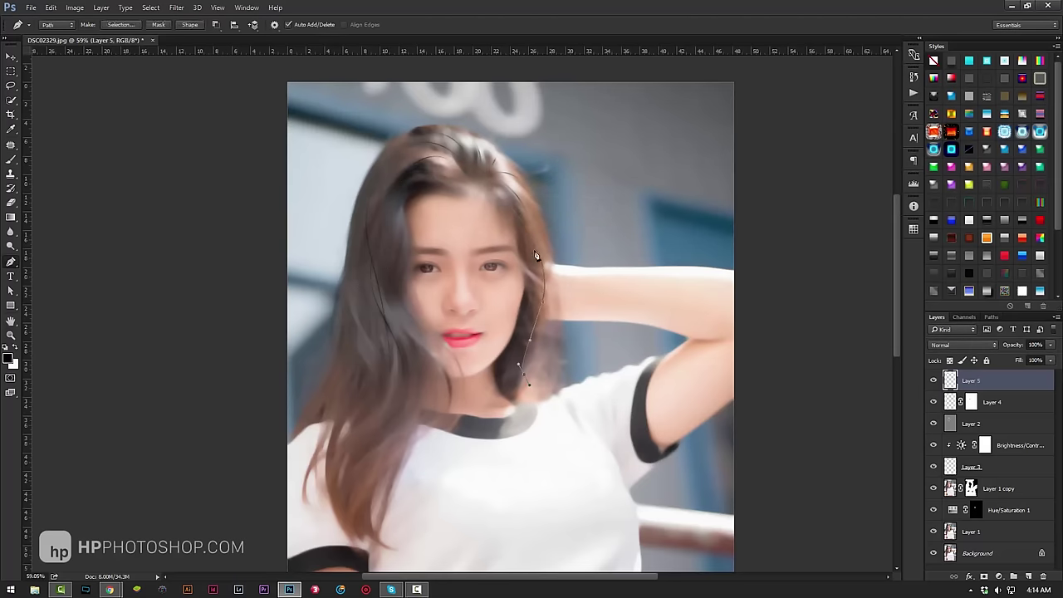
pyautogui.rightClick(550, 333)
pyautogui.click(590, 151)
pyautogui.click(604, 195)
# - Draw a lower strand segment, delete the used path, and shape the next curve
pyautogui.moveTo(525, 373); pyautogui.dragTo(488, 413)
pyautogui.rightClick(557, 236)
pyautogui.press('Escape')
pyautogui.rightClick(410, 371)
pyautogui.click(440, 357)
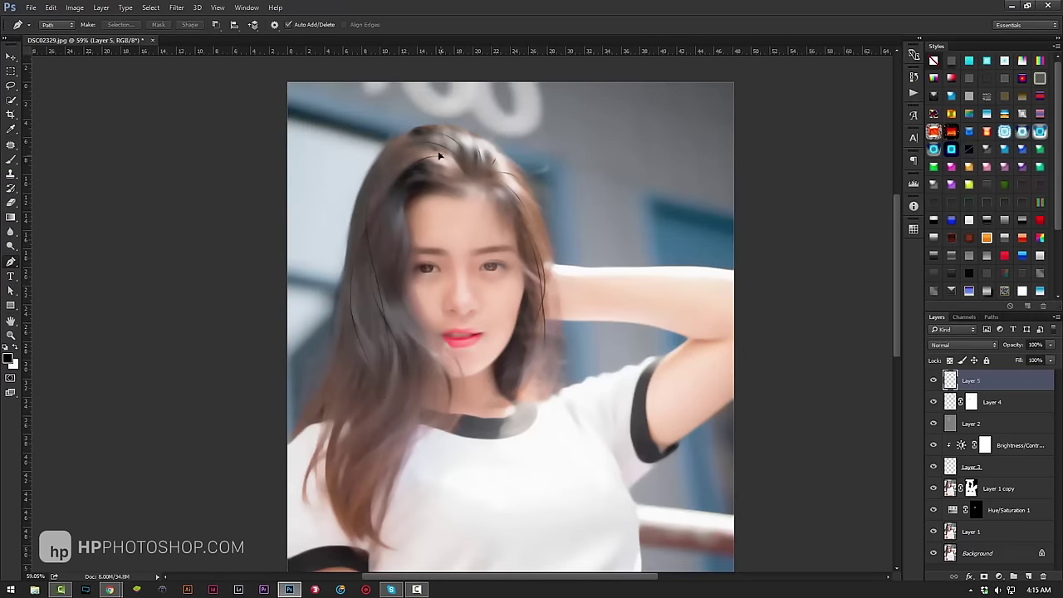
pyautogui.moveTo(399, 296); pyautogui.dragTo(377, 300)
pyautogui.rightClick(395, 217)
pyautogui.press('Escape')
# - Stroke two more strand paths with the brush along the left hair
pyautogui.rightClick(412, 359)
pyautogui.click(453, 208)
pyautogui.press('Return')
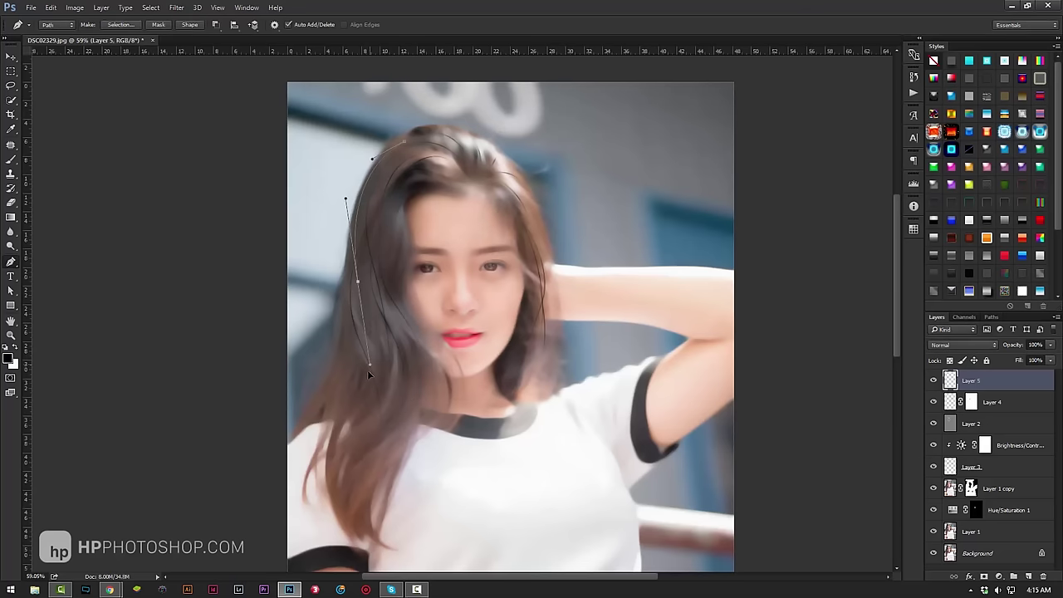
pyautogui.rightClick(367, 370)
pyautogui.click(404, 254)
pyautogui.rightClick(386, 295)
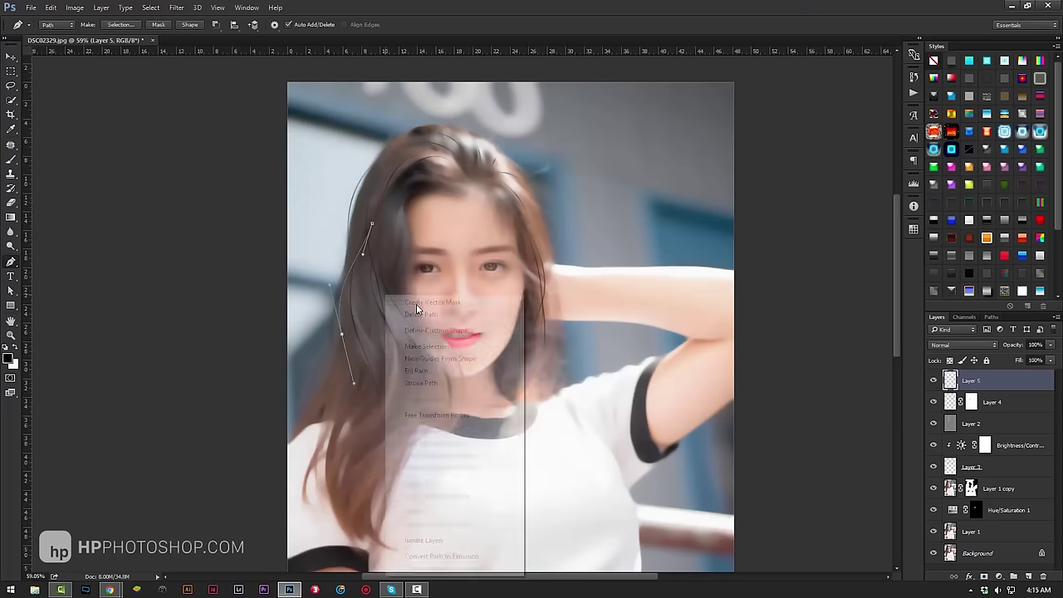
pyautogui.click(420, 382)
pyautogui.press('Return')
# - Delete the used path, then stroke and delete a new strand higher up the hair
pyautogui.rightClick(356, 339)
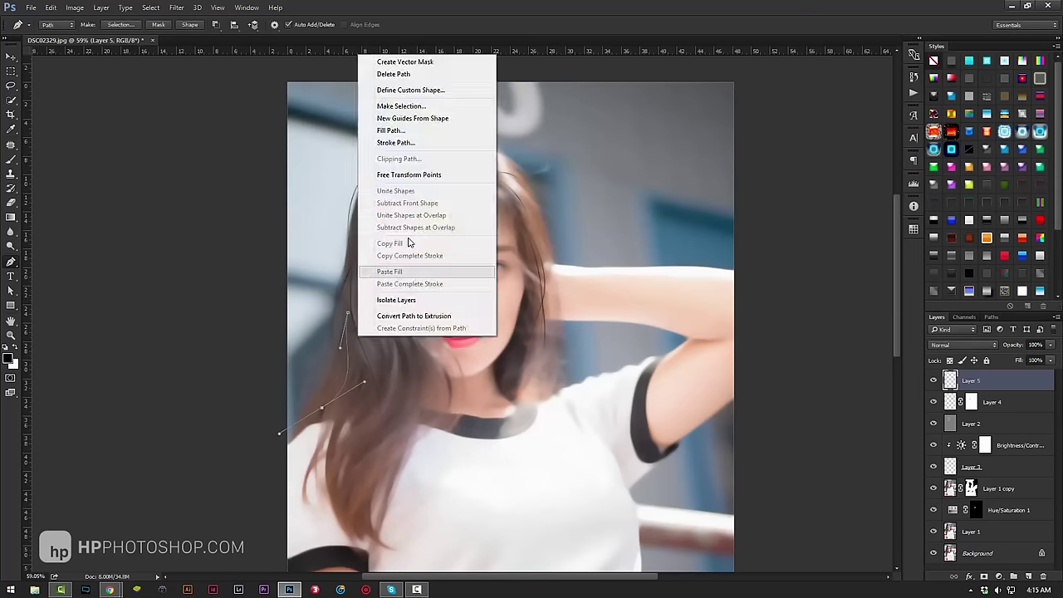
pyautogui.click(391, 241)
pyautogui.rightClick(376, 269)
pyautogui.click(391, 400)
pyautogui.rightClick(387, 378)
pyautogui.click(432, 166)
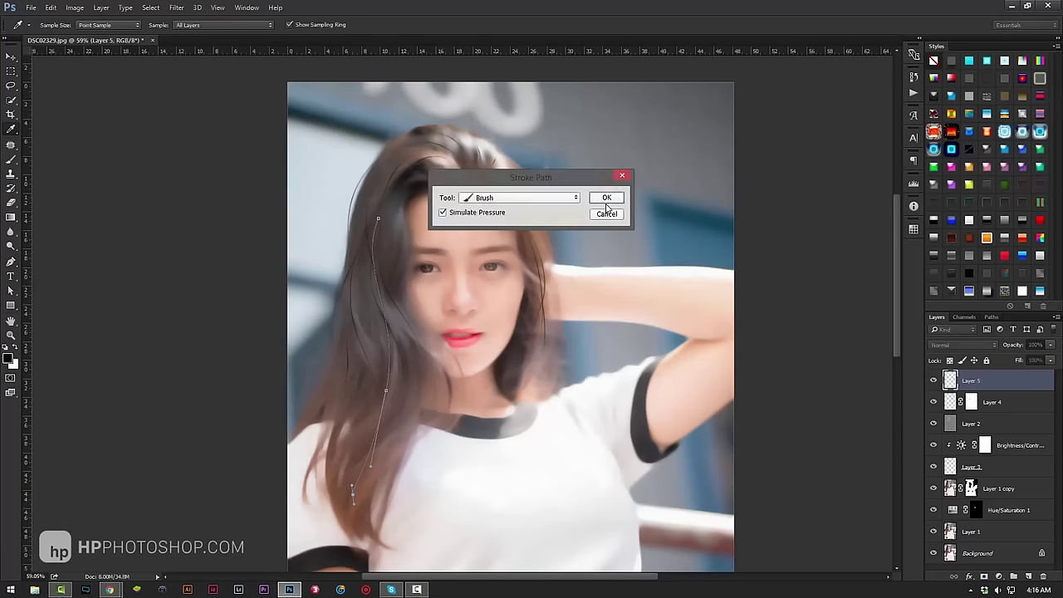
pyautogui.press('Return')
pyautogui.rightClick(373, 322)
pyautogui.click(415, 63)
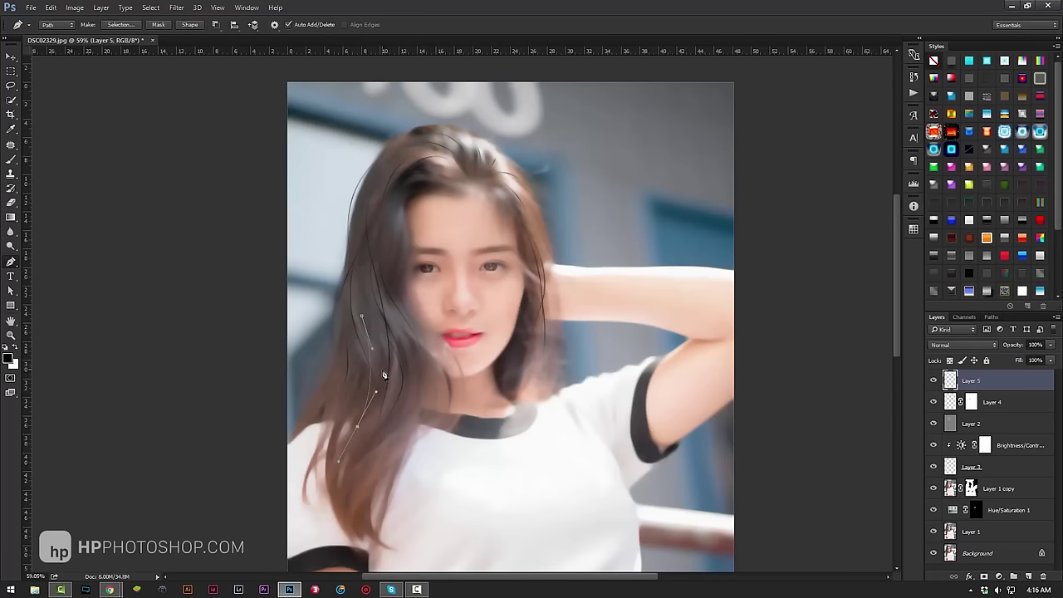
# - Clear old paths, start another strand, stroke it, and delete the path
pyautogui.rightClick(400, 410)
pyautogui.click(397, 205)
pyautogui.rightClick(405, 232)
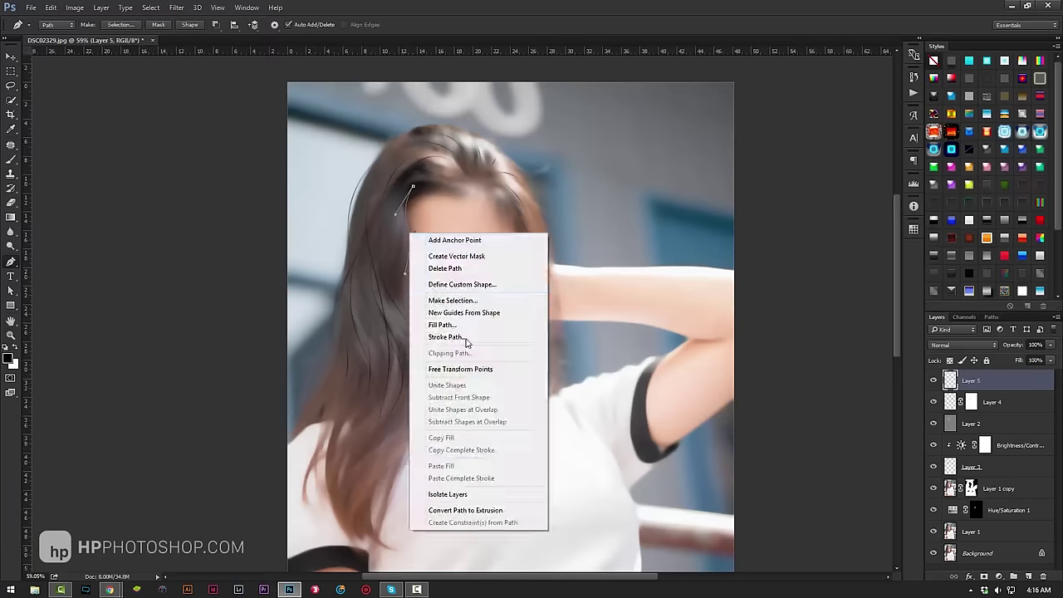
pyautogui.rightClick(443, 239)
pyautogui.click(465, 257)
pyautogui.click(398, 203)
pyautogui.rightClick(448, 395)
pyautogui.click(507, 308)
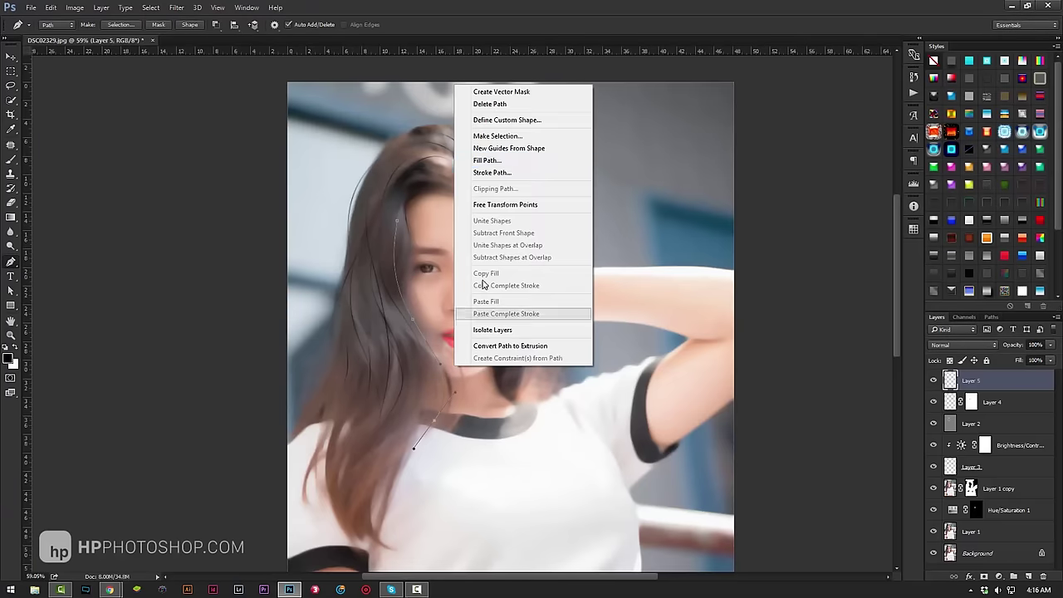
pyautogui.rightClick(417, 265)
pyautogui.click(464, 290)
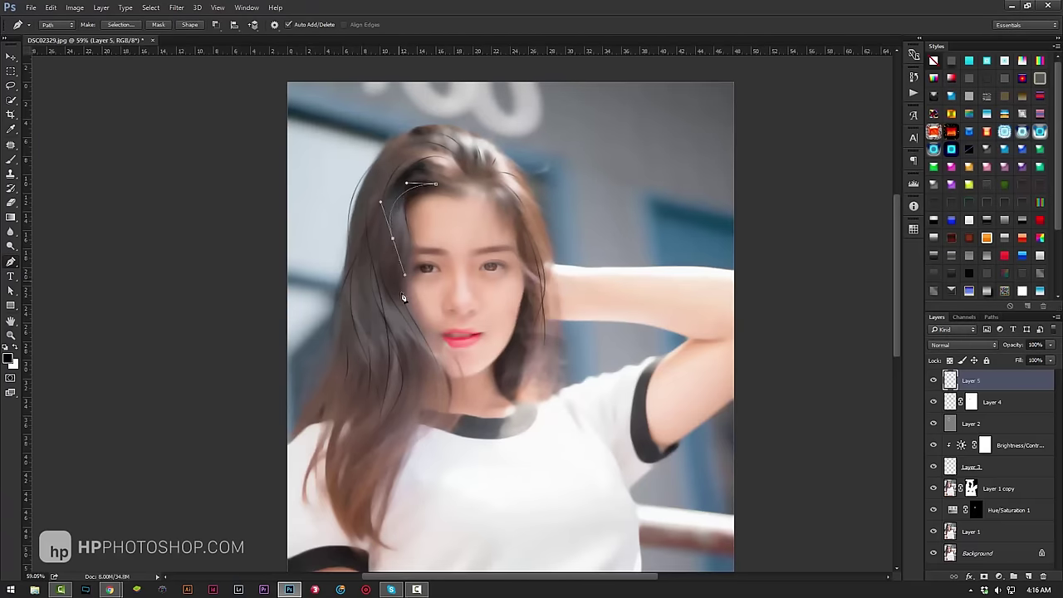
# - Stroke the next hair strand path with the brush and delete it
pyautogui.rightClick(393, 253)
pyautogui.rightClick(419, 231)
pyautogui.rightClick(531, 227)
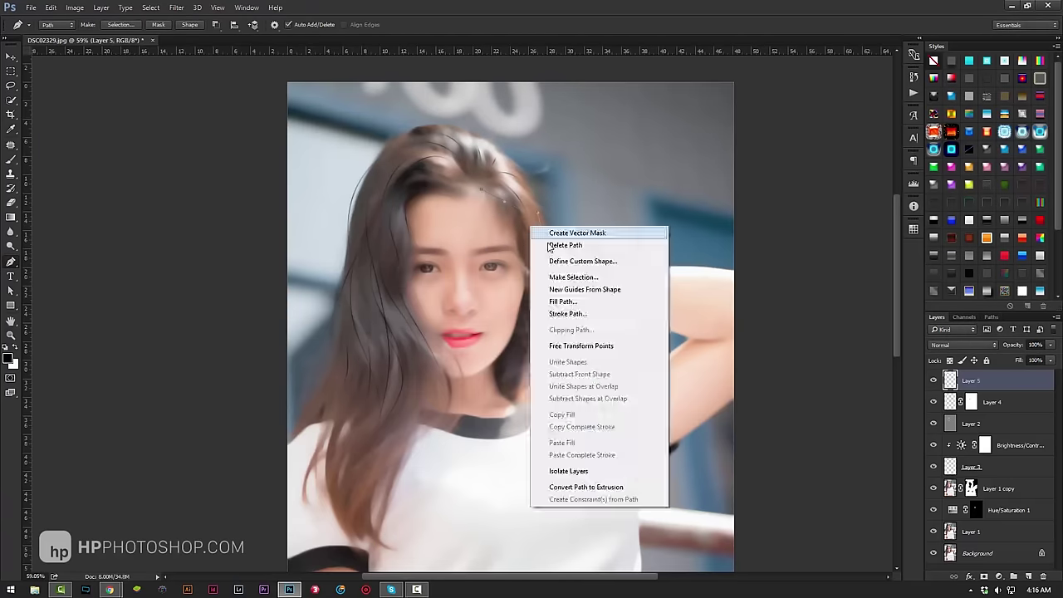
pyautogui.click(550, 246)
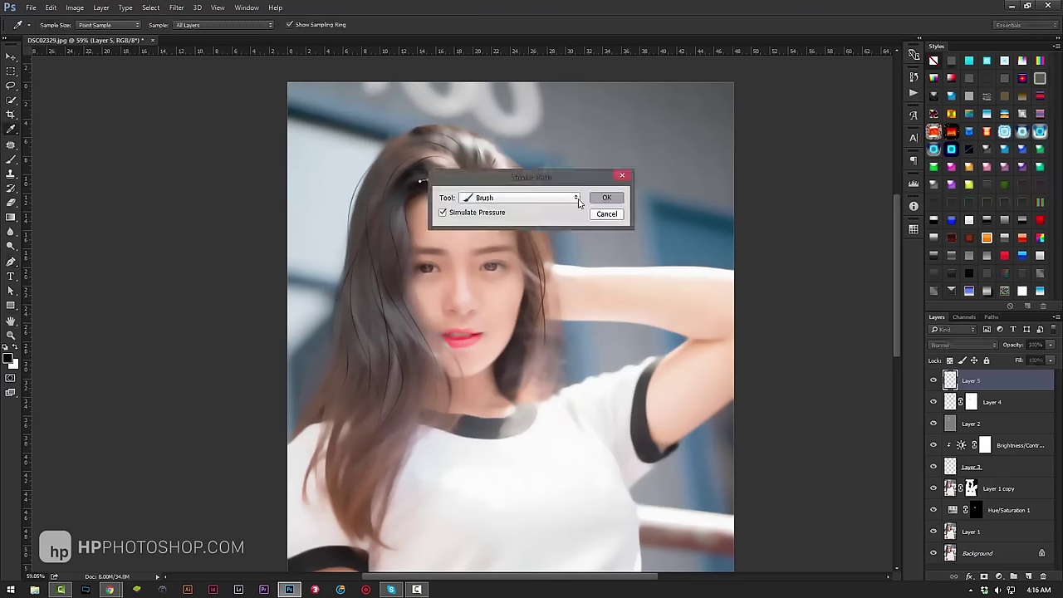
pyautogui.click(589, 196)
pyautogui.rightClick(361, 465)
pyautogui.click(609, 183)
# - Draw a three-point strand path, stroke it with the brush, and delete it
pyautogui.rightClick(391, 83)
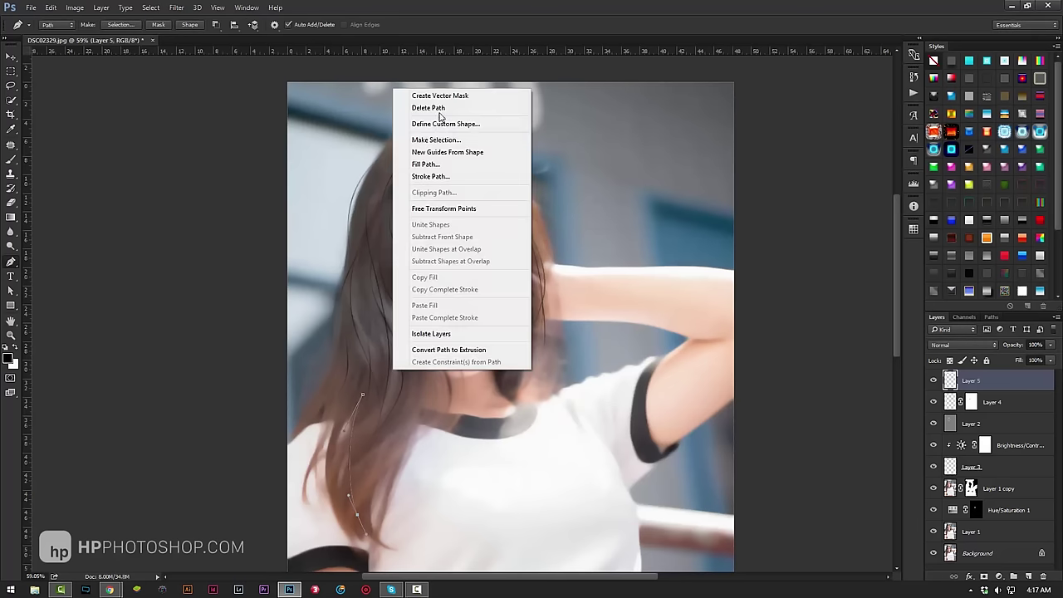
pyautogui.click(376, 272)
pyautogui.click(368, 313)
pyautogui.click(358, 351)
pyautogui.rightClick(393, 355)
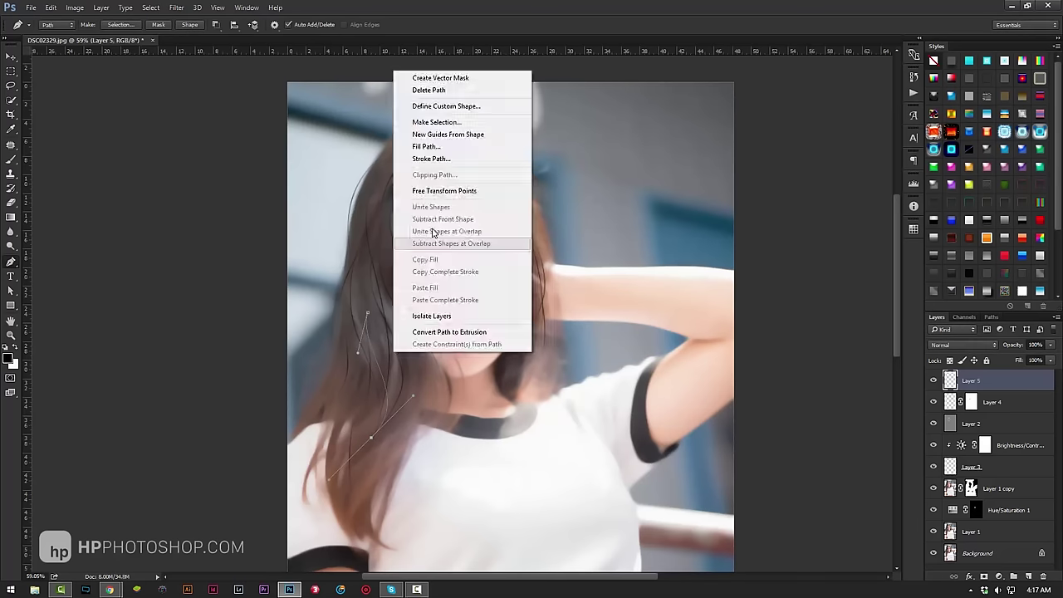
pyautogui.click(434, 166)
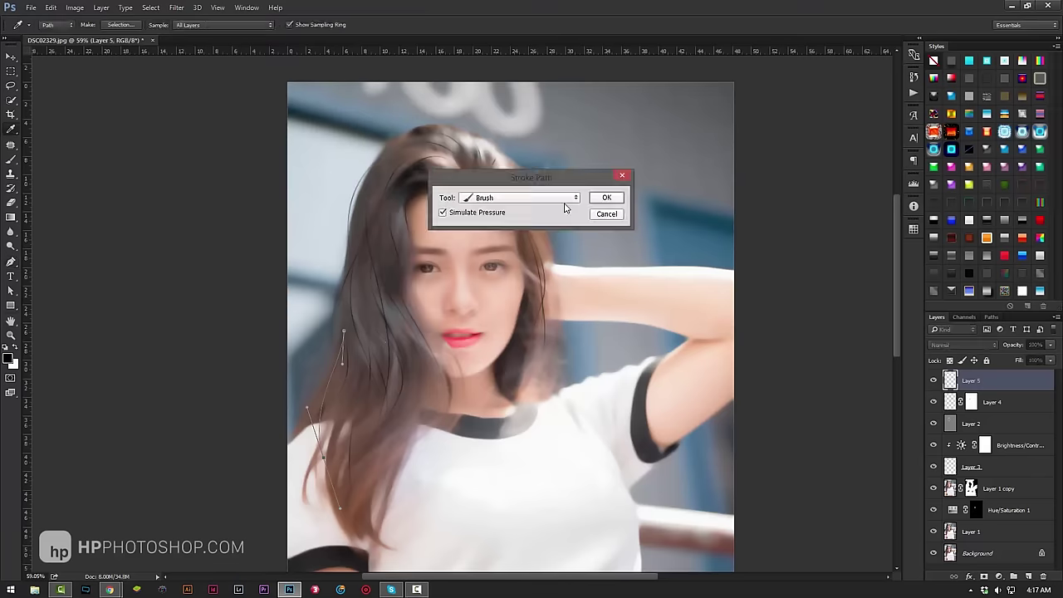
pyautogui.click(607, 192)
pyautogui.rightClick(380, 48)
pyautogui.click(415, 66)
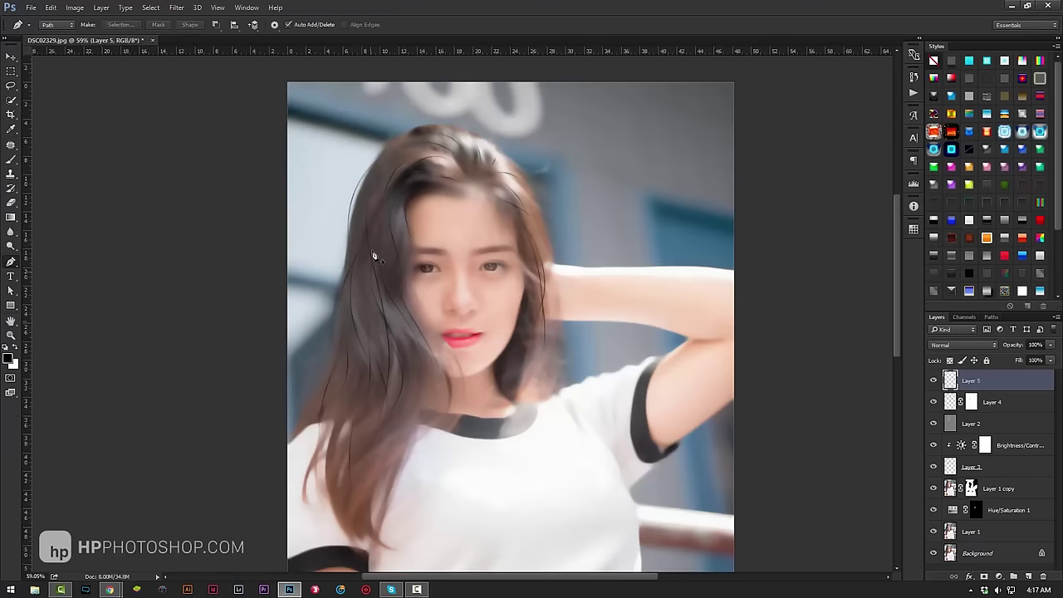
# - Stroke two further strand paths on the hair, then delete the path
pyautogui.rightClick(395, 362)
pyautogui.click(436, 174)
pyautogui.click(609, 194)
pyautogui.rightClick(410, 130)
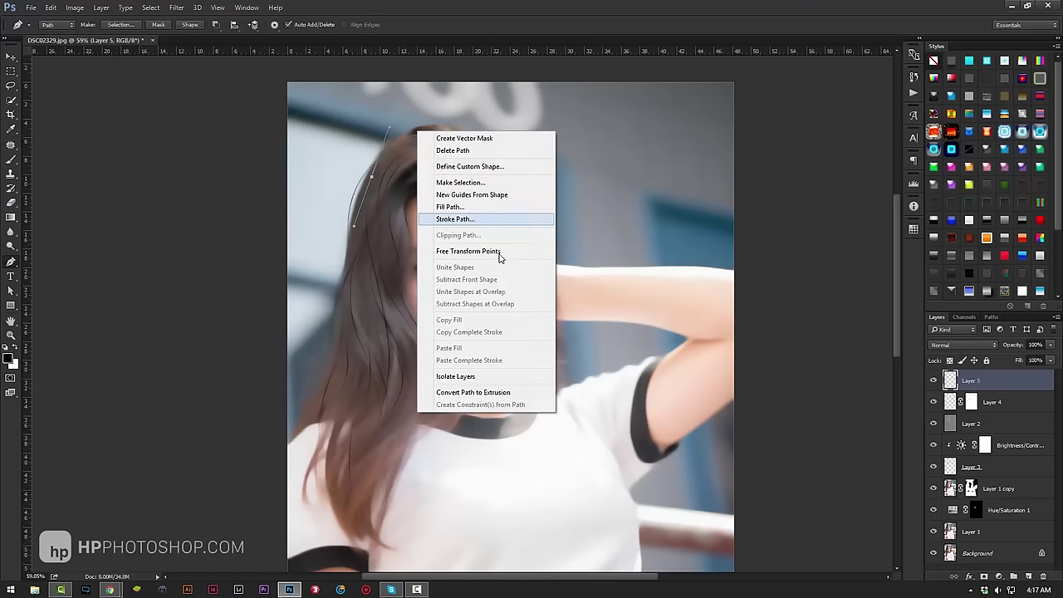
pyautogui.click(449, 208)
pyautogui.click(609, 194)
pyautogui.rightClick(416, 160)
pyautogui.click(440, 177)
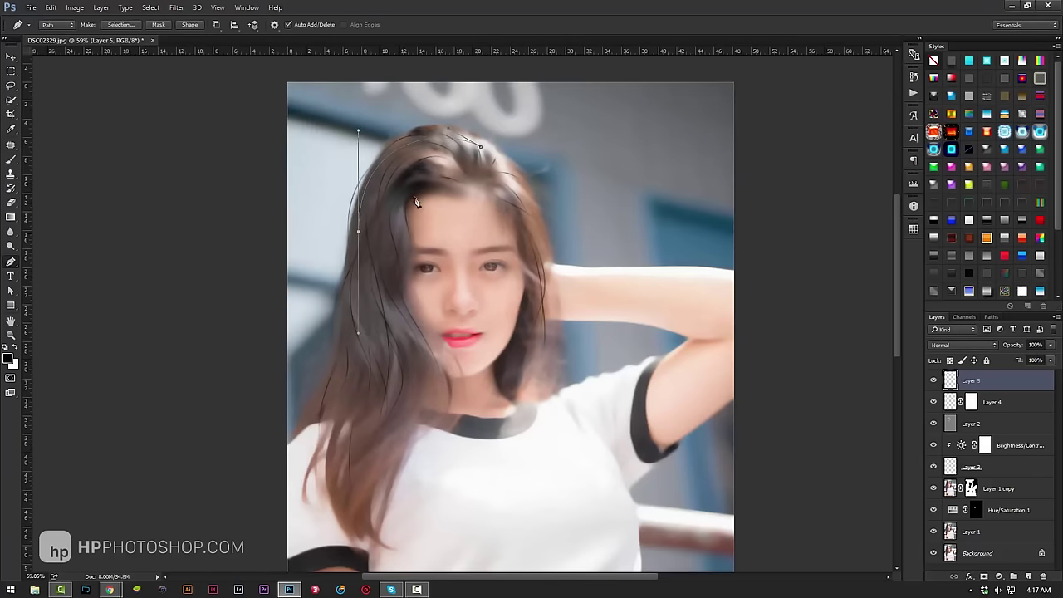
# - Stroke the final two strand paths and delete the used path
pyautogui.rightClick(444, 358)
pyautogui.click(482, 212)
pyautogui.press('Return')
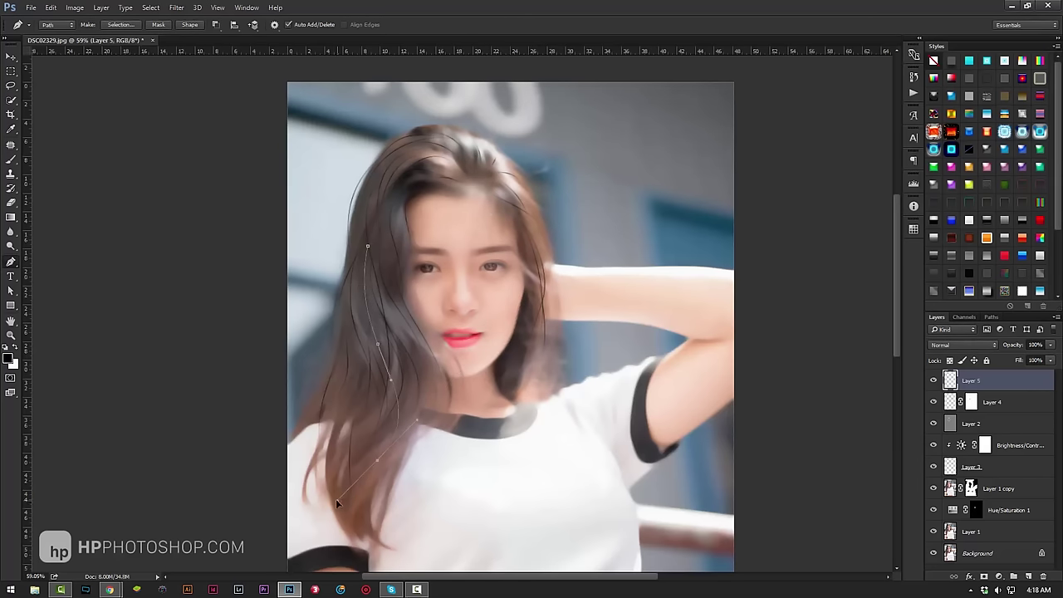
pyautogui.rightClick(405, 73)
pyautogui.click(448, 160)
pyautogui.press('Return')
pyautogui.rightClick(399, 18)
pyautogui.click(436, 36)
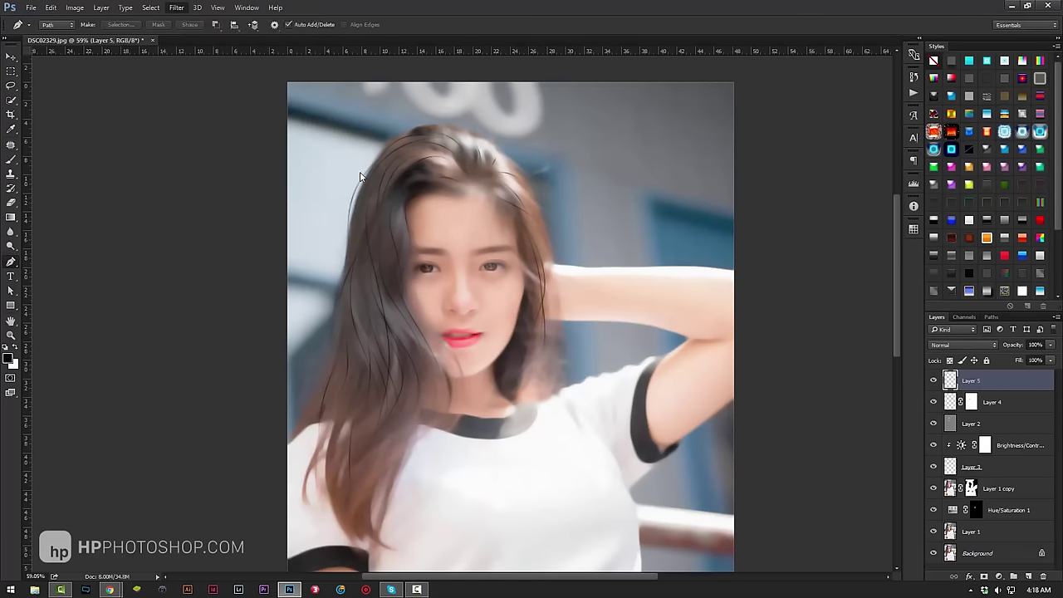
# - Check Gaussian Blur and Layer 5 style, add Layer 6, and sample the hair's brown
pyautogui.hotkey('ctrl', 'alt', 'f')
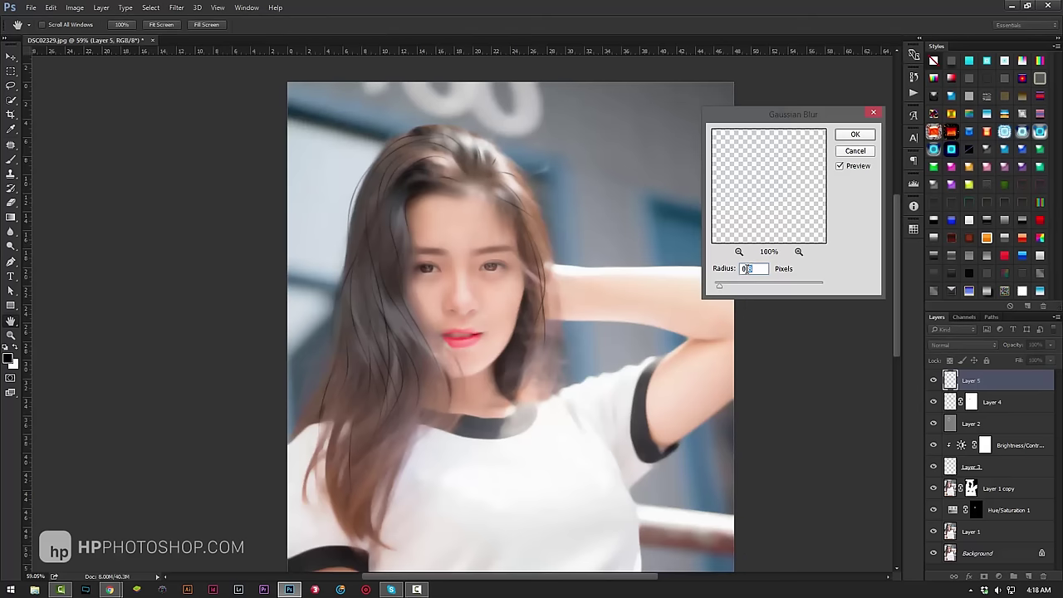
pyautogui.press('Return')
pyautogui.doubleClick(1010, 384)
pyautogui.press('Escape')
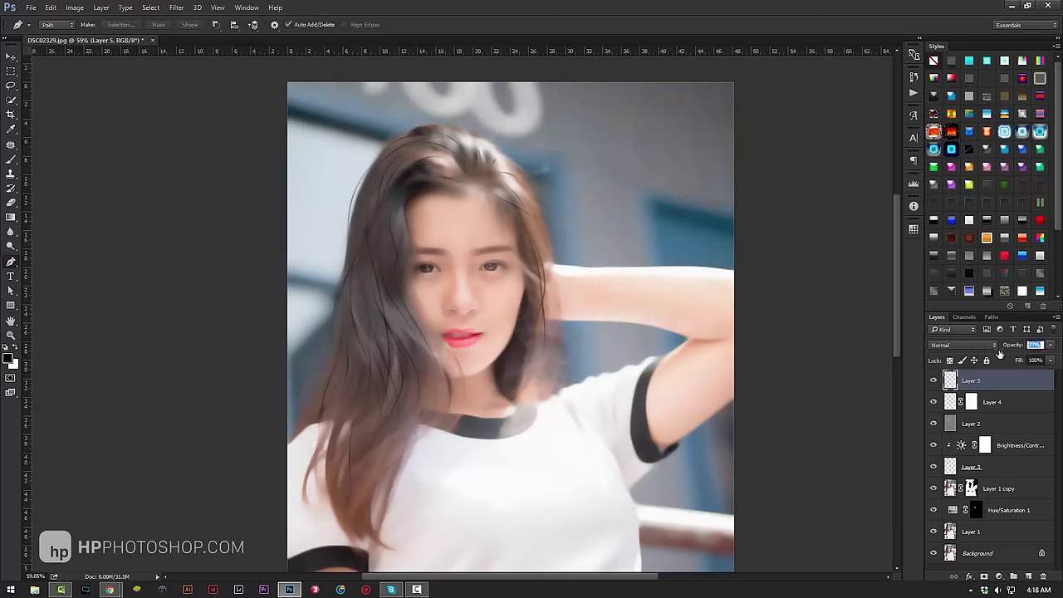
pyautogui.hotkey('ctrl', 'shift', 'alt', 'n')
pyautogui.click(8, 357)
# - Accept the sampled brown and brush-stroke the first hair strand paths on Layer 6
pyautogui.click(532, 232)
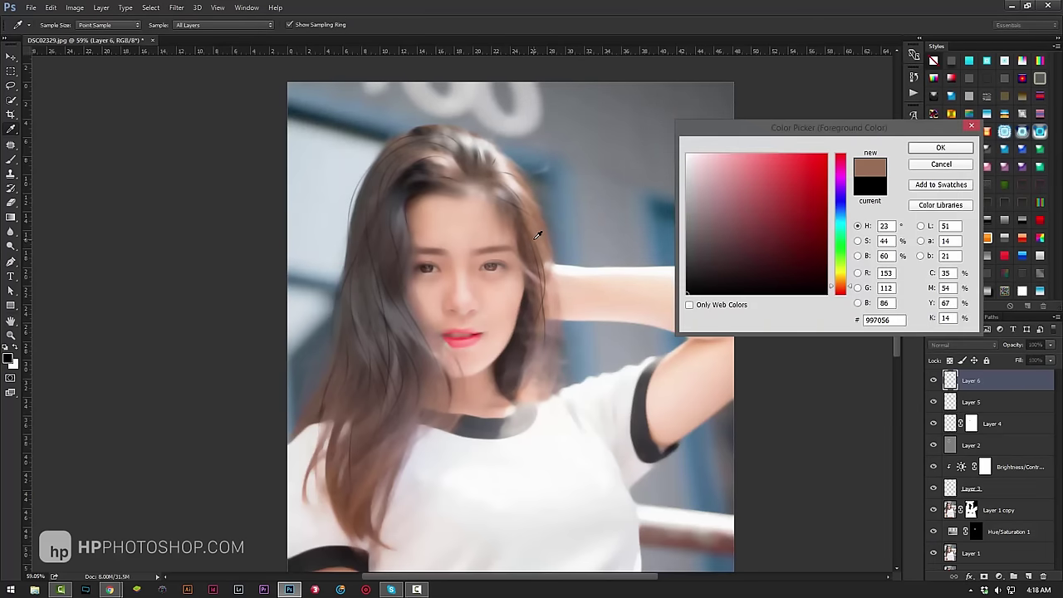
pyautogui.press('Return')
pyautogui.press('p')
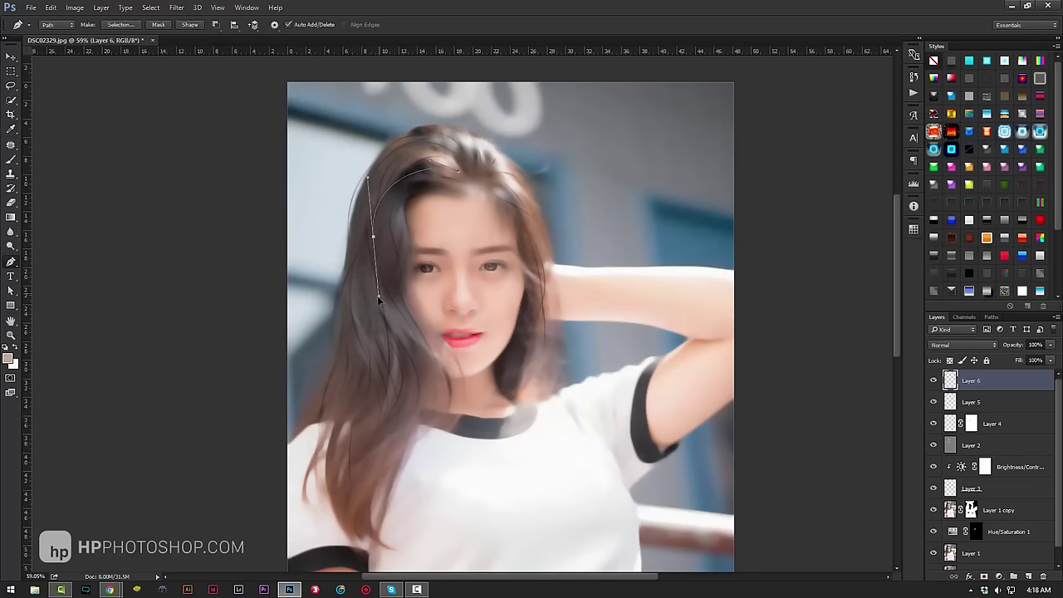
pyautogui.rightClick(385, 219)
pyautogui.click(423, 223)
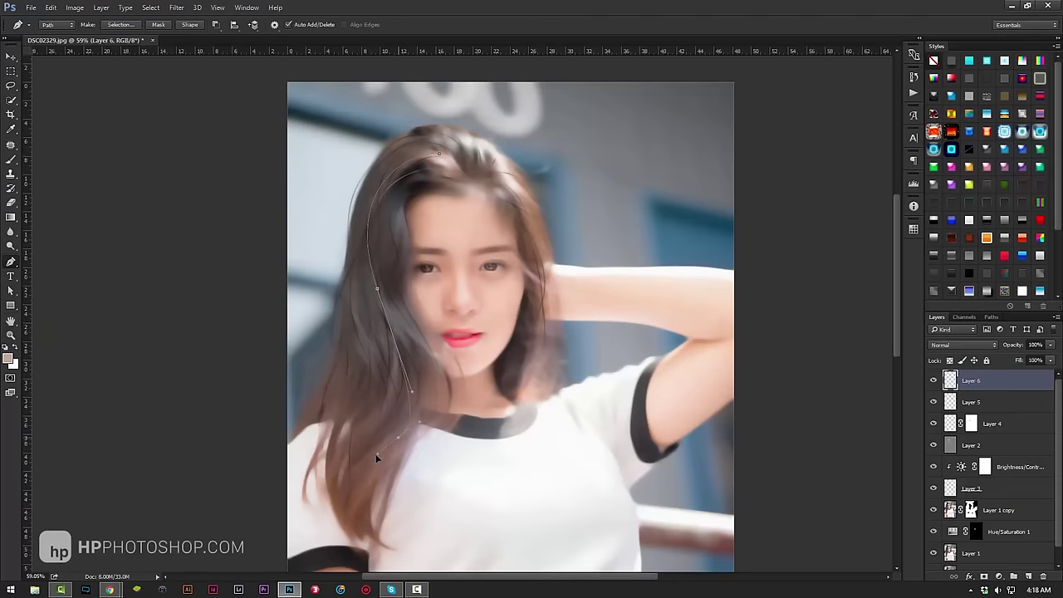
pyautogui.rightClick(405, 324)
pyautogui.click(446, 135)
pyautogui.rightClick(400, 282)
pyautogui.click(440, 440)
pyautogui.press('Return')
pyautogui.rightClick(374, 187)
pyautogui.click(414, 344)
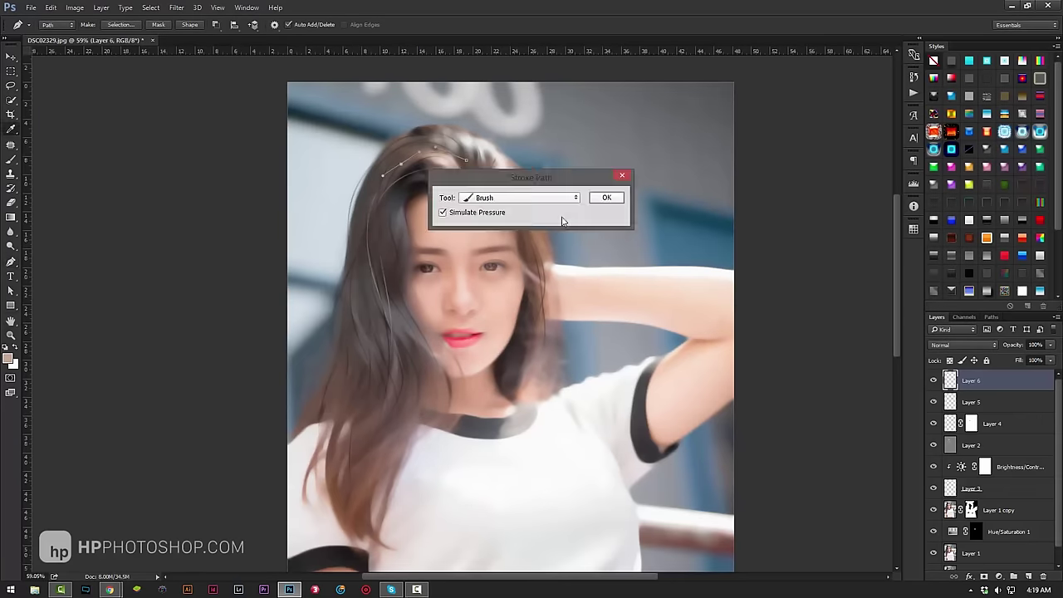
pyautogui.press('Return')
pyautogui.rightClick(453, 137)
pyautogui.click(493, 295)
pyautogui.press('Return')
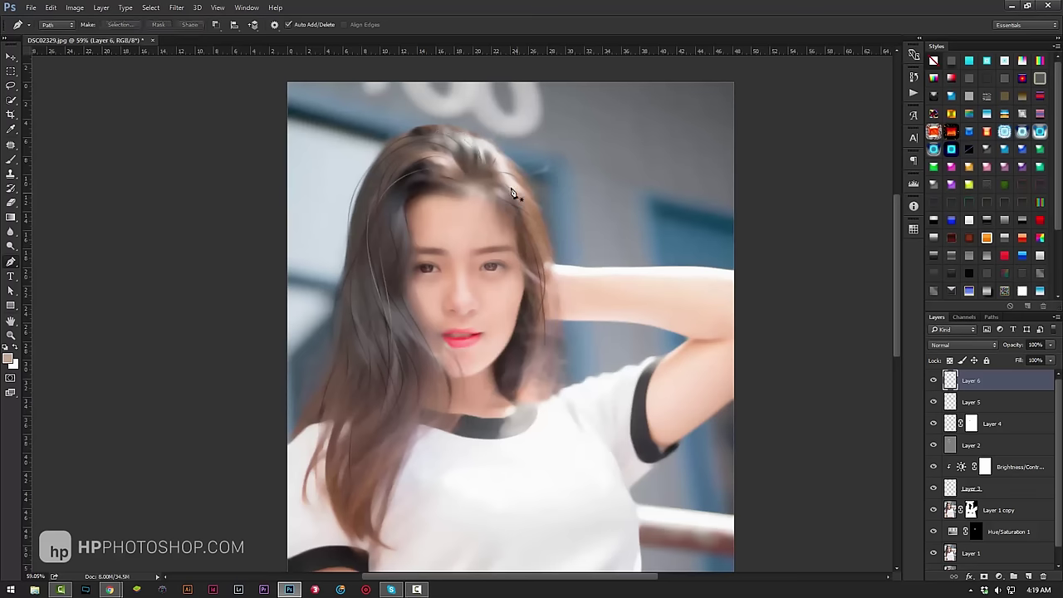
# - Brush-stroke five more strand paths along the hair in brown
pyautogui.rightClick(564, 293)
pyautogui.click(598, 511)
pyautogui.press('Return')
pyautogui.rightClick(541, 346)
pyautogui.click(581, 271)
pyautogui.press('Return')
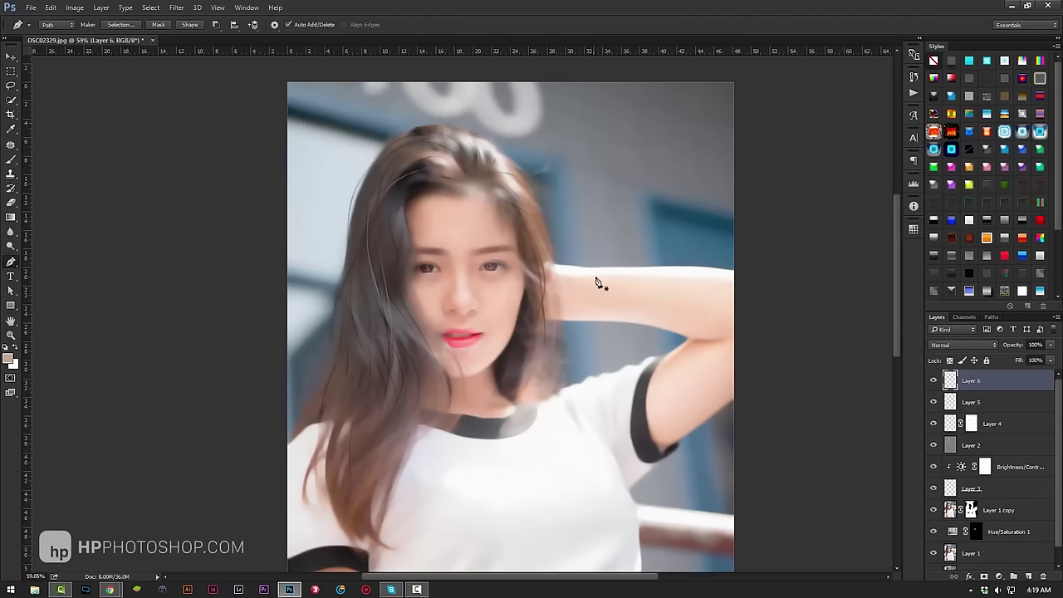
pyautogui.rightClick(541, 358)
pyautogui.click(592, 172)
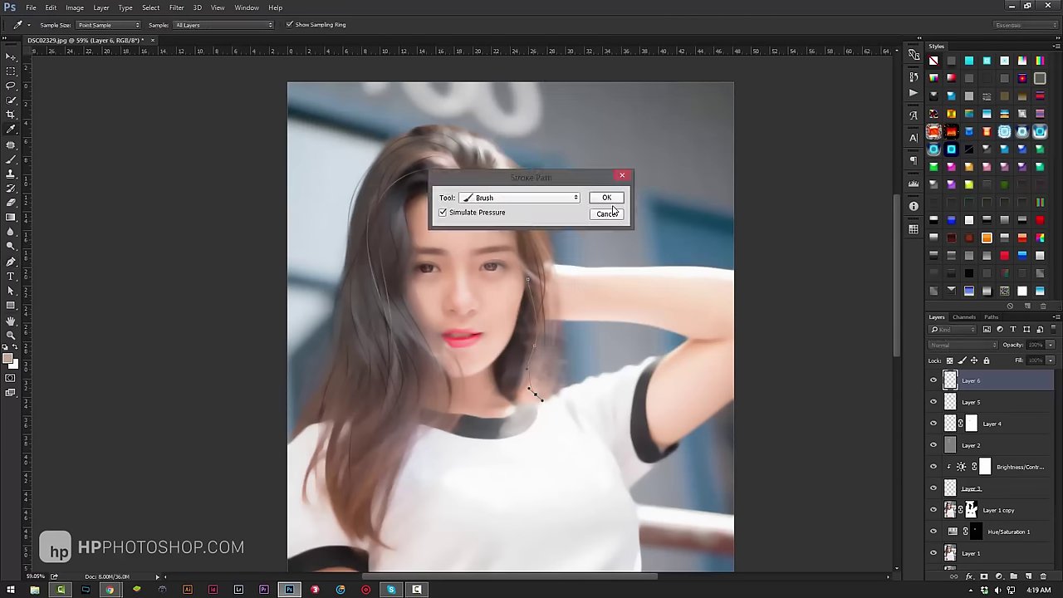
pyautogui.press('Return')
pyautogui.rightClick(389, 378)
pyautogui.click(440, 193)
pyautogui.press('Return')
pyautogui.rightClick(420, 190)
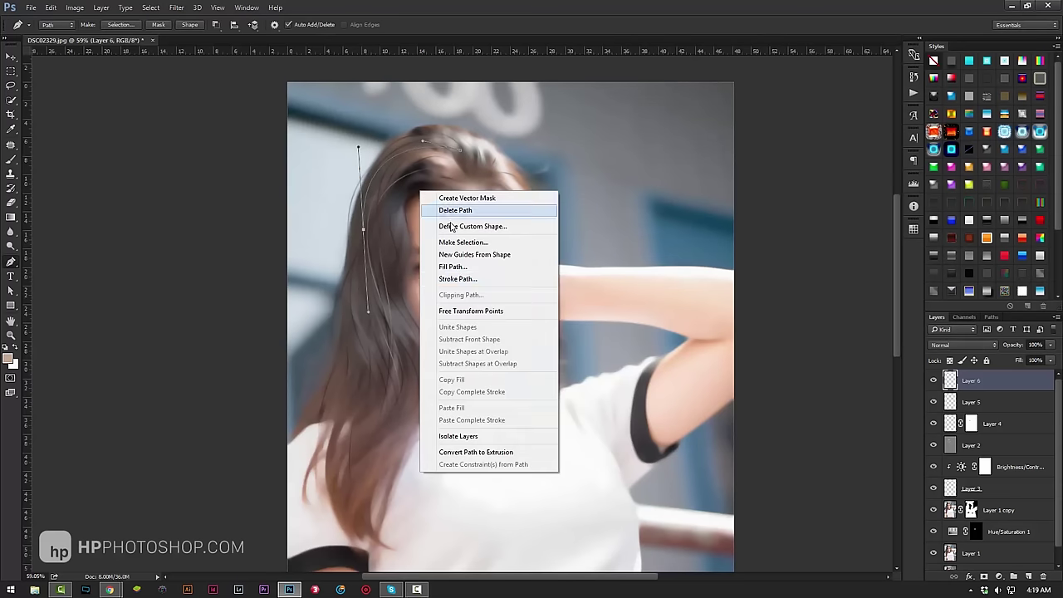
pyautogui.click(465, 275)
pyautogui.press('Return')
# - Draw a new curved strand path, stroke it with the brush, and delete the unwanted long path
pyautogui.click(365, 197)
pyautogui.moveTo(357, 243); pyautogui.dragTo(350, 288)
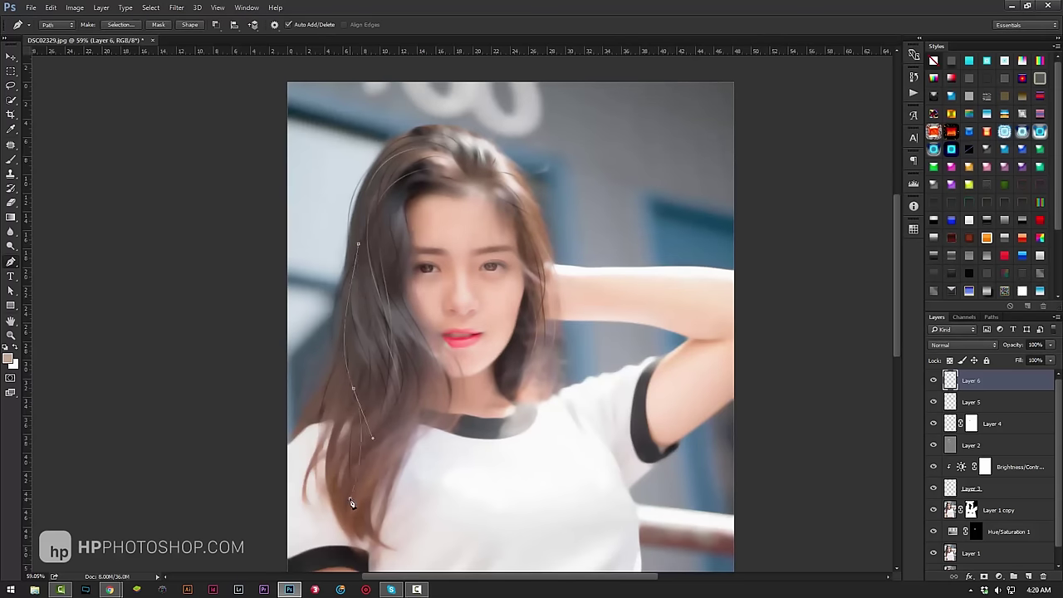
pyautogui.rightClick(379, 366)
pyautogui.click(430, 176)
pyautogui.press('Return')
pyautogui.rightClick(389, 378)
pyautogui.click(439, 193)
pyautogui.press('Return')
pyautogui.rightClick(396, 437)
pyautogui.rightClick(395, 402)
pyautogui.click(448, 346)
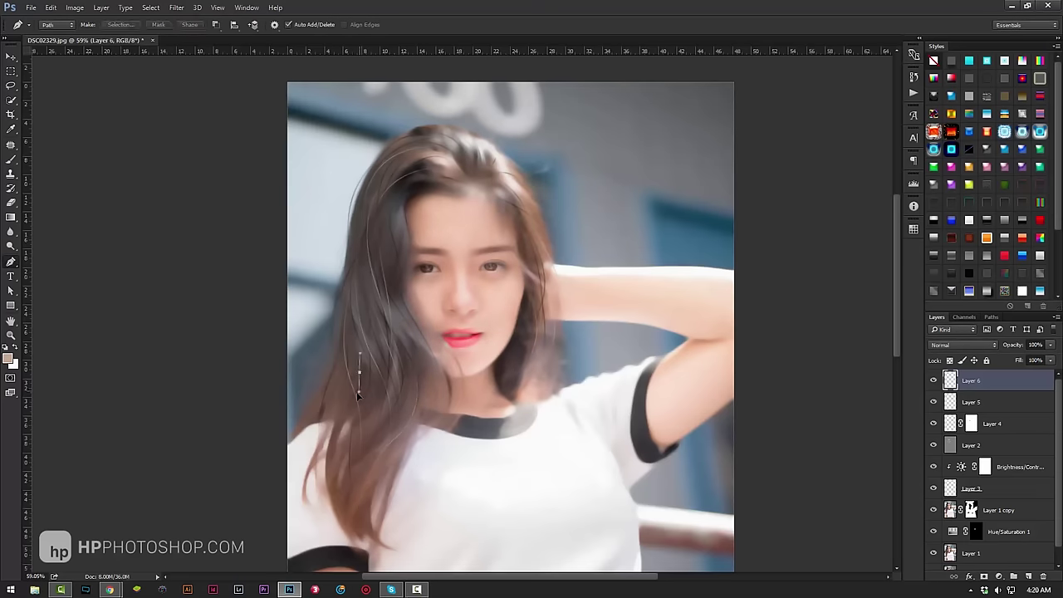
# - Stroke the remaining strand subpaths and a final curved strand, deleting each path once stroked
pyautogui.rightClick(348, 465)
pyautogui.click(396, 274)
pyautogui.press('Return')
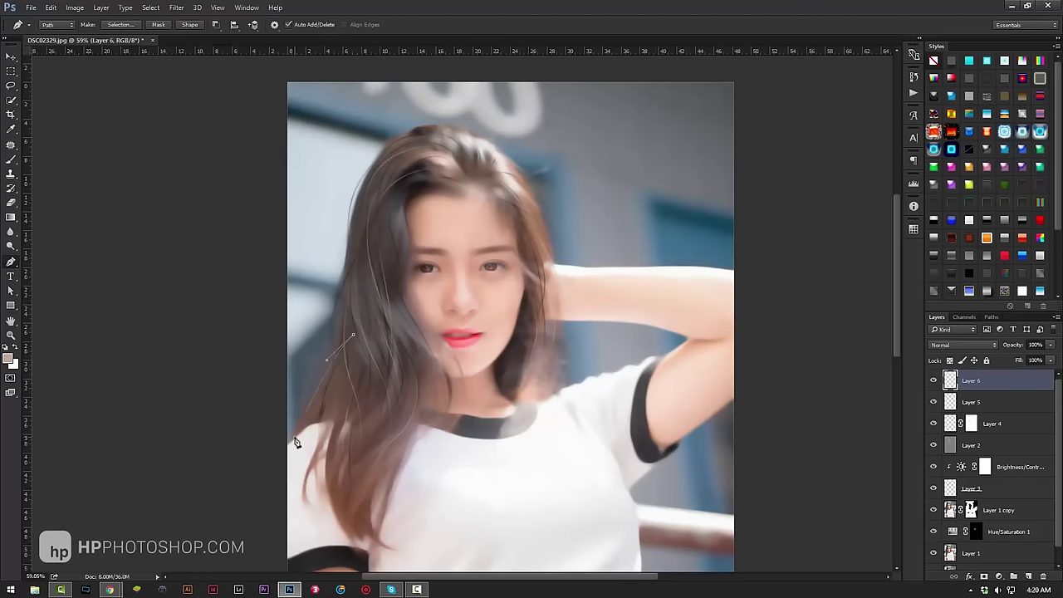
pyautogui.rightClick(296, 441)
pyautogui.click(437, 106)
pyautogui.moveTo(348, 267); pyautogui.dragTo(346, 316)
pyautogui.rightClick(312, 457)
pyautogui.click(349, 258)
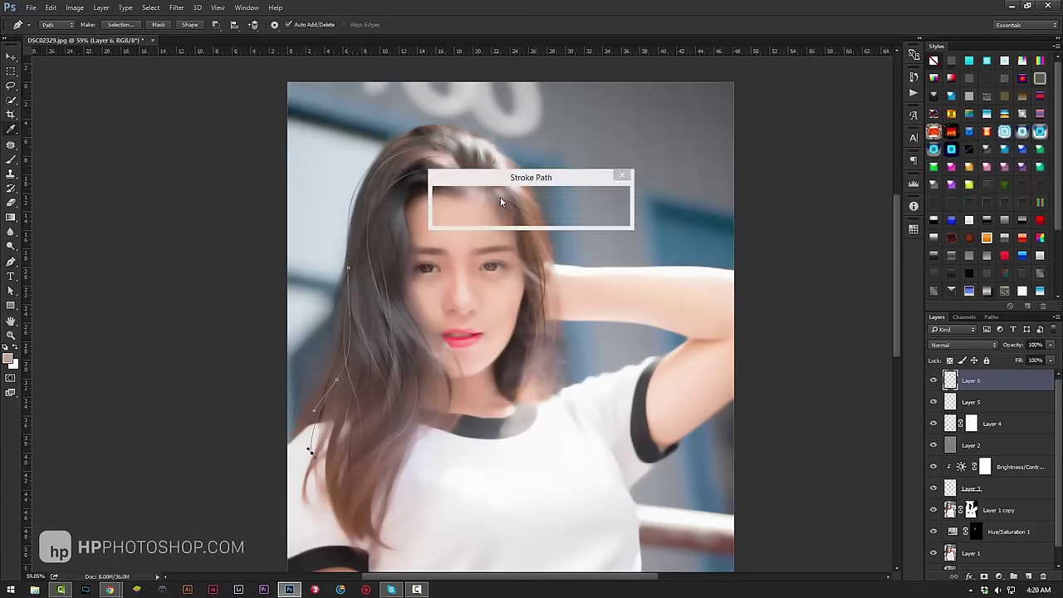
pyautogui.press('Return')
pyautogui.rightClick(370, 320)
pyautogui.click(406, 57)
pyautogui.rightClick(410, 337)
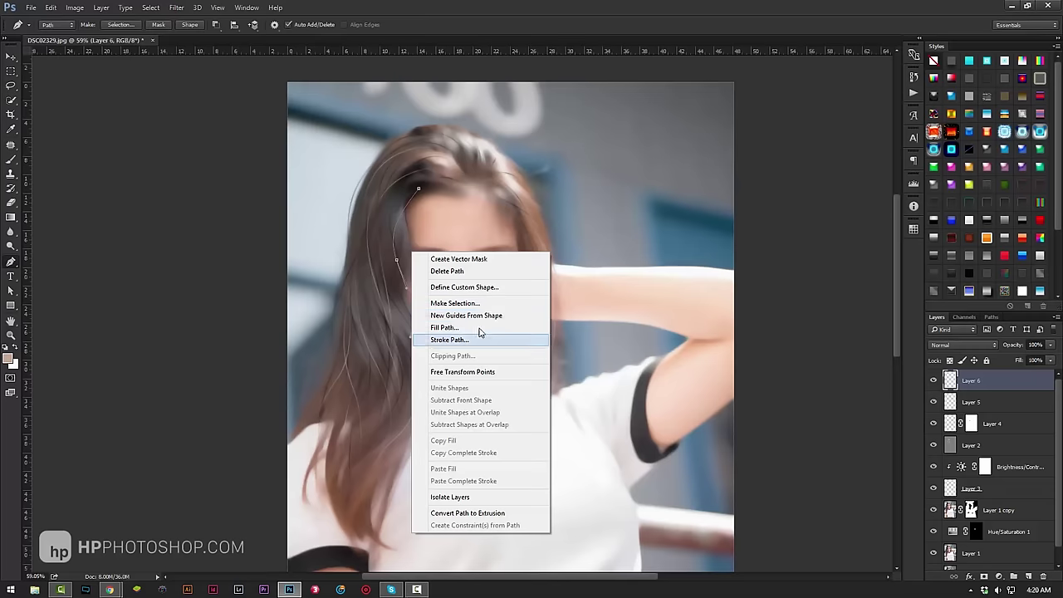
pyautogui.click(449, 337)
# - Apply a slight Gaussian Blur to the strands and set Layer 6 opacity to 85%
pyautogui.press('z')
pyautogui.hotkey('ctrl', '-')
pyautogui.click(176, 7)
pyautogui.click(351, 171)
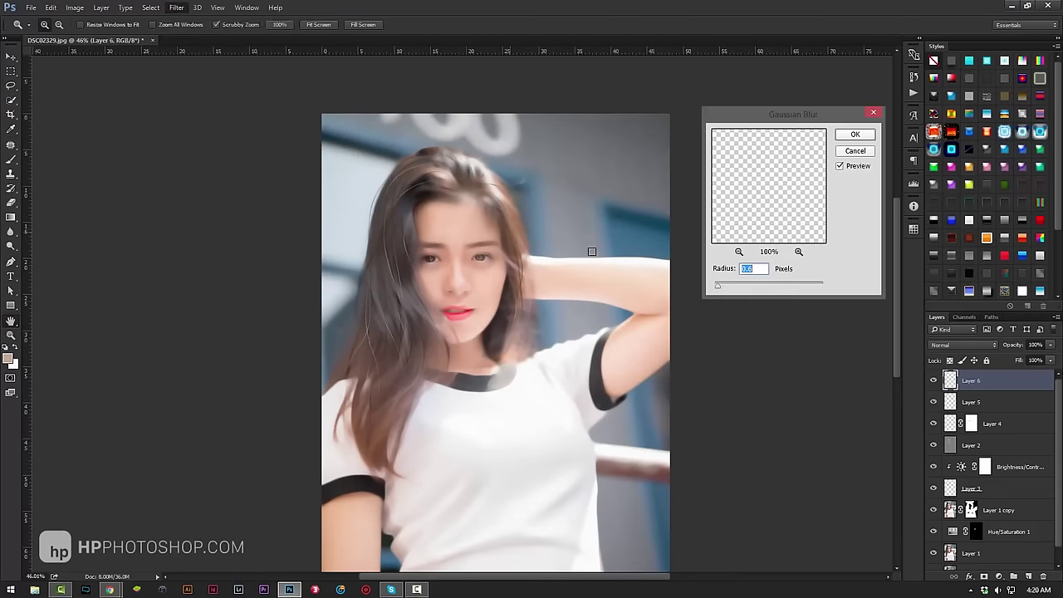
pyautogui.click(859, 133)
pyautogui.press('8')
pyautogui.press('5')
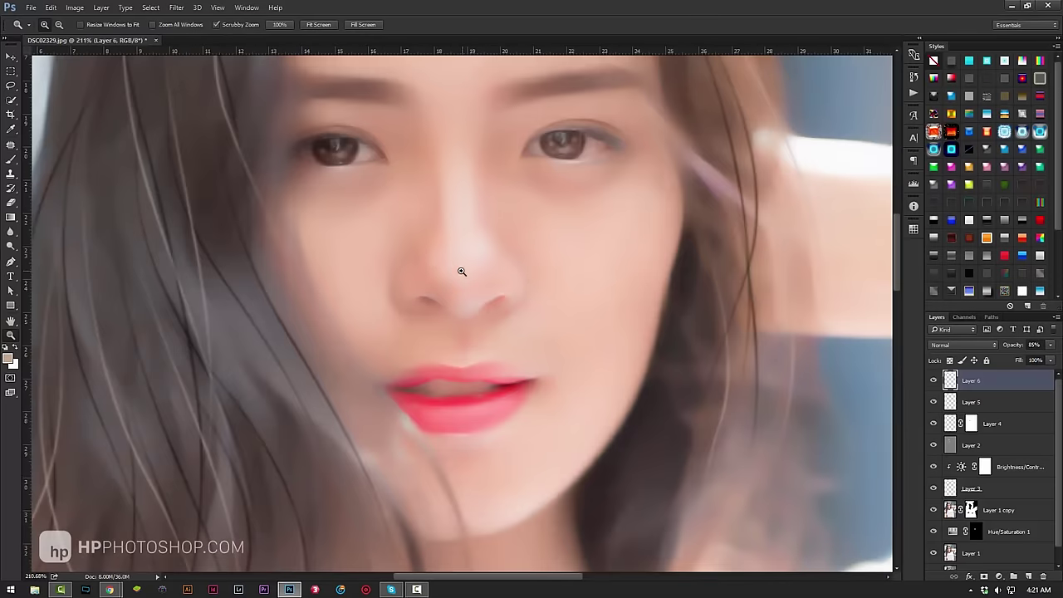
pyautogui.moveTo(448, 220); pyautogui.dragTo(458, 219)
# - Duplicate the original Background layer and move the copy to the top
pyautogui.click(987, 564)
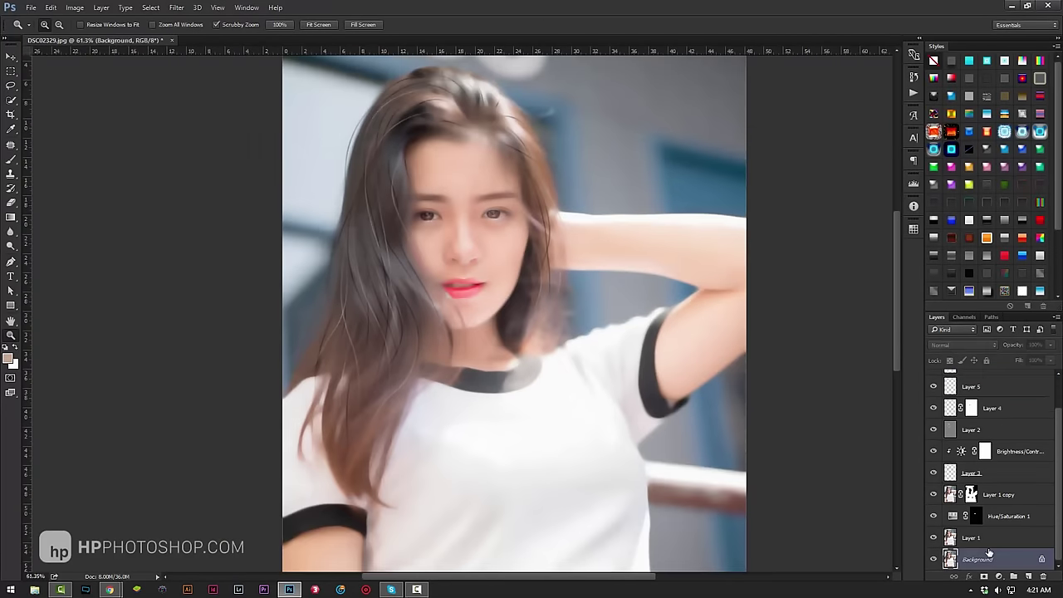
pyautogui.hotkey('ctrl', 'j')
pyautogui.hotkey('ctrl', 'shift', ']')
# - Run High Pass and then a Median noise filter on the Background copy
pyautogui.click(176, 8)
pyautogui.click(357, 219)
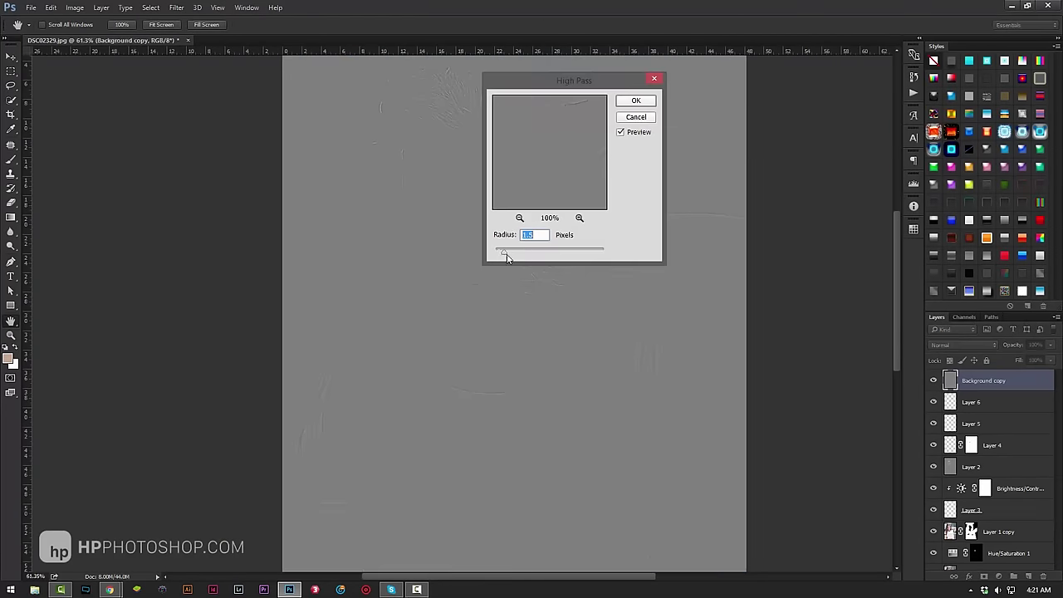
pyautogui.click(636, 100)
pyautogui.click(175, 8)
pyautogui.click(357, 193)
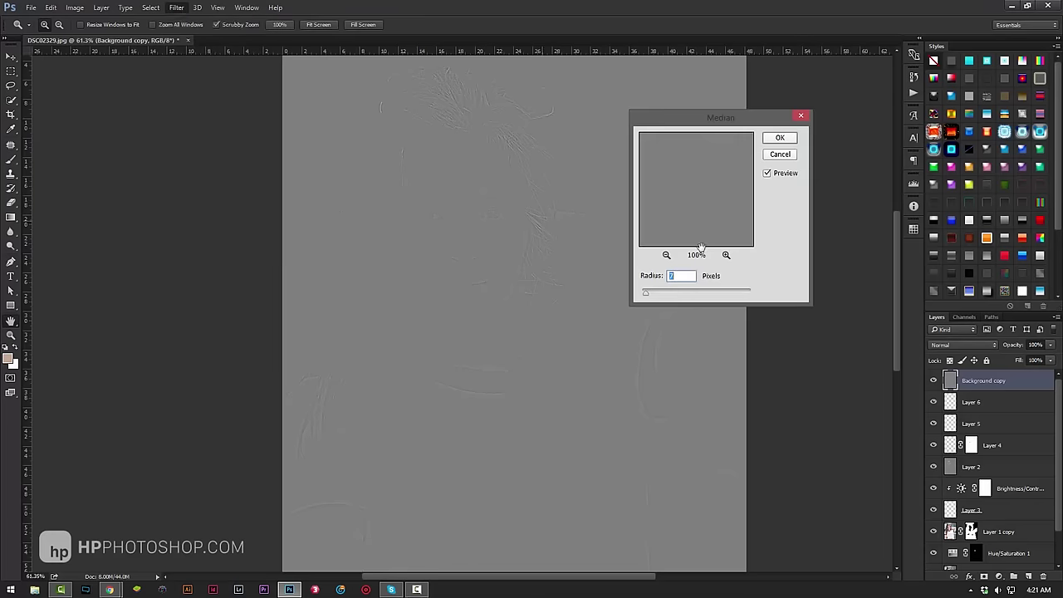
pyautogui.press('Return')
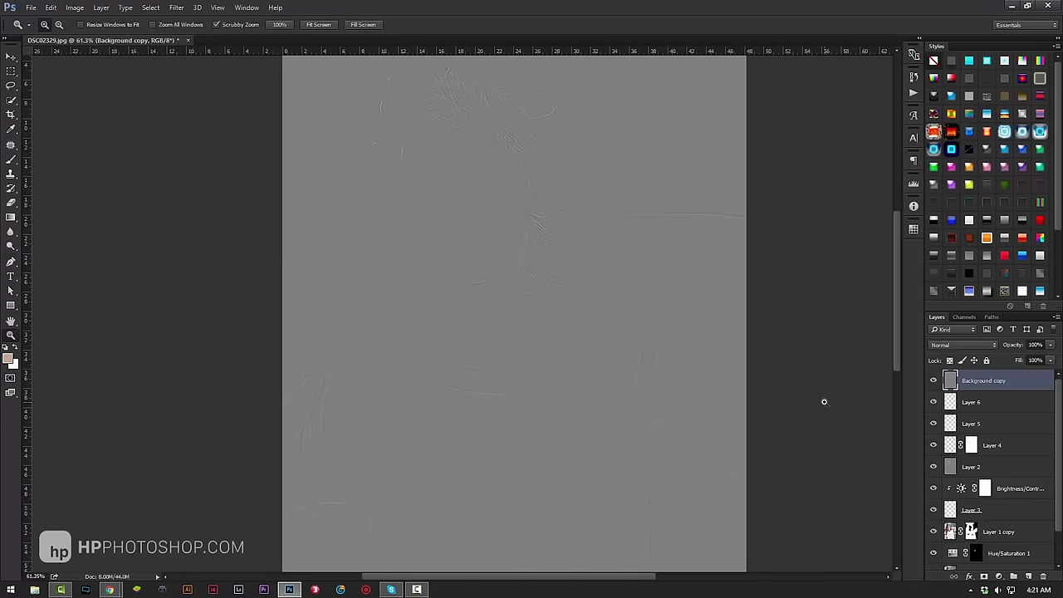
# - Whiten the lines with Levels, blend the layer as Multiply, and add a slight Gaussian Blur
pyautogui.hotkey('ctrl', 'l')
pyautogui.press('Return')
pyautogui.moveTo(568, 283); pyautogui.dragTo(633, 313)
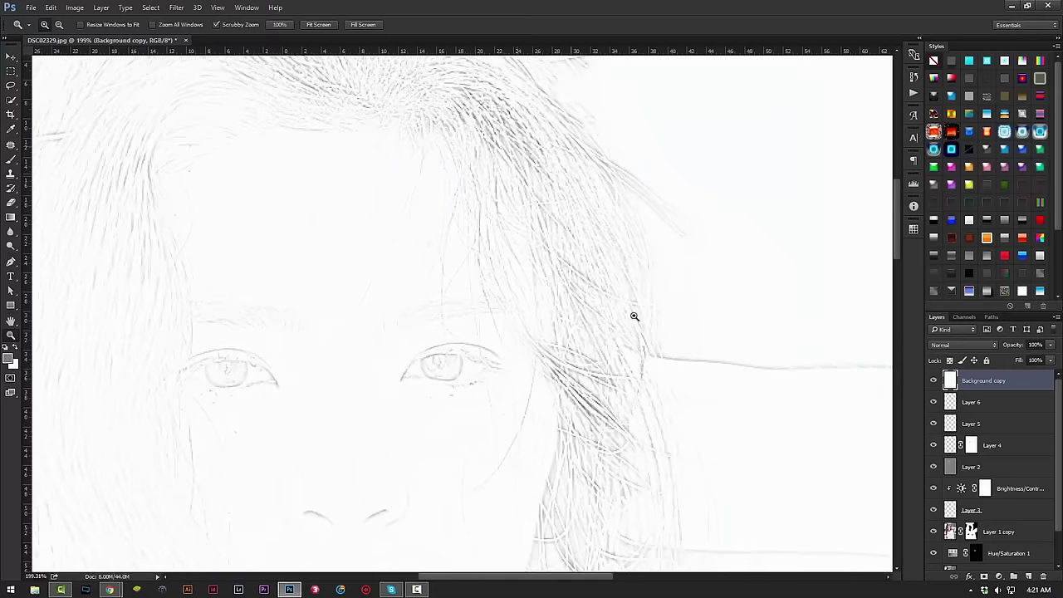
pyautogui.hotkey('shift', 'alt', 'm')
pyautogui.scroll(-3, 633, 313)
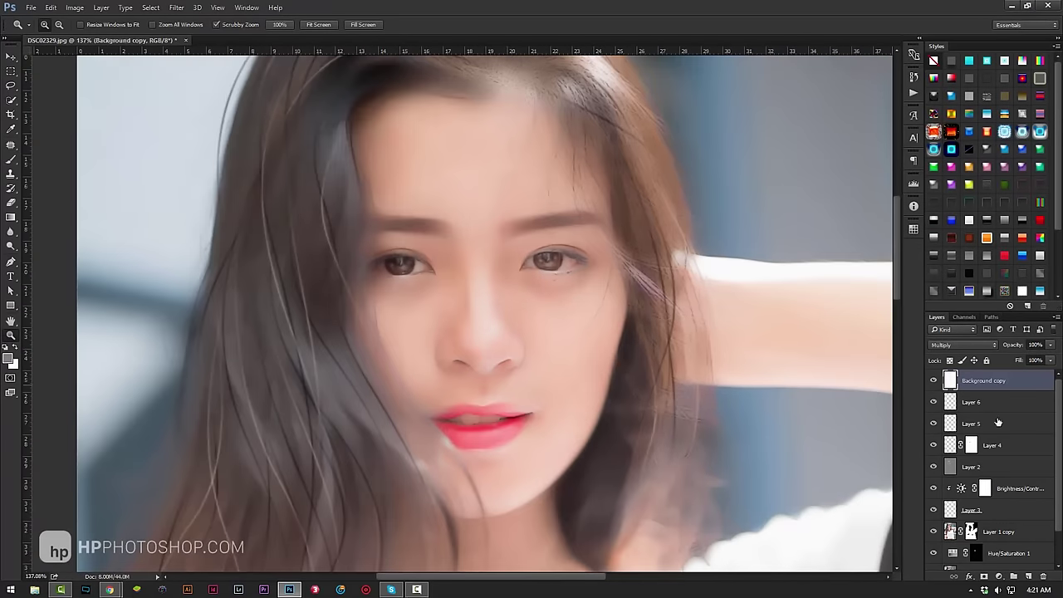
pyautogui.click(176, 7)
pyautogui.click(353, 170)
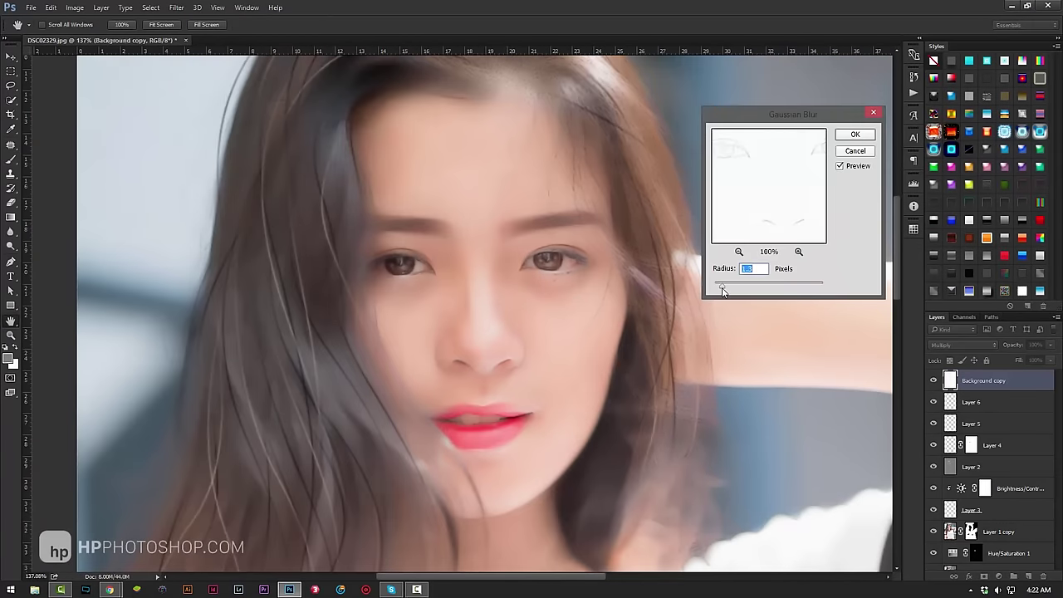
pyautogui.press('Return')
pyautogui.hotkey('ctrl', '0')
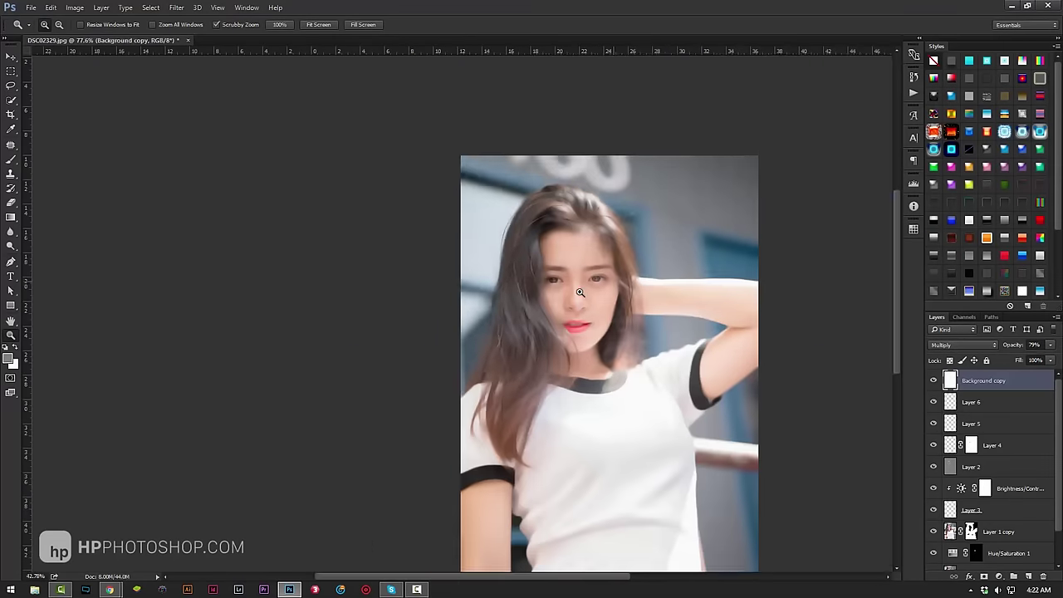
# - Add a purple-pink-yellow gradient fill layer at about -78.69° with the direction reversed
pyautogui.click(999, 575)
pyautogui.click(957, 348)
pyautogui.click(830, 170)
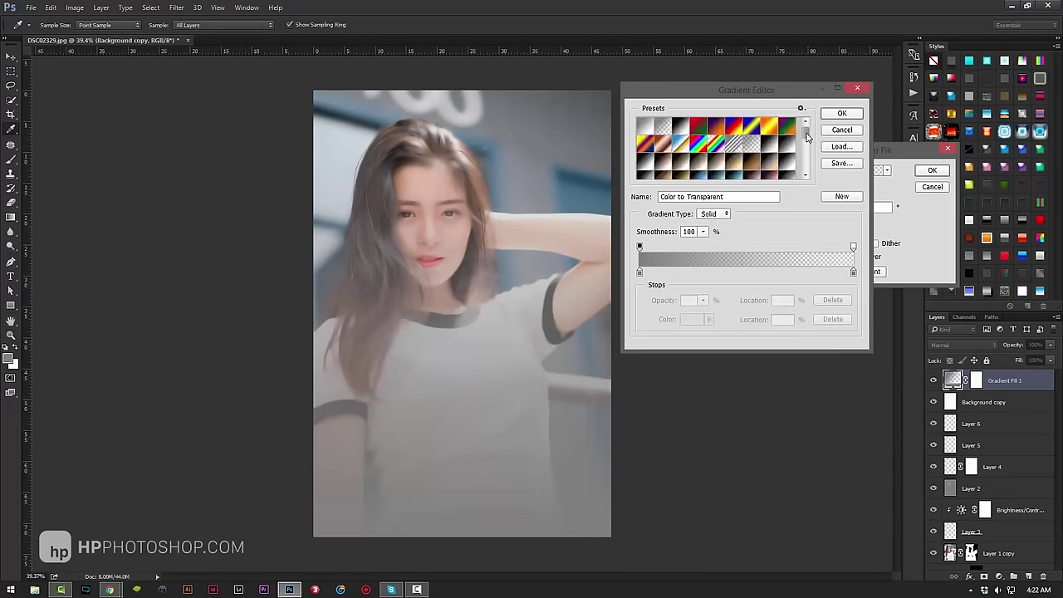
pyautogui.click(663, 141)
pyautogui.click(652, 141)
pyautogui.click(840, 113)
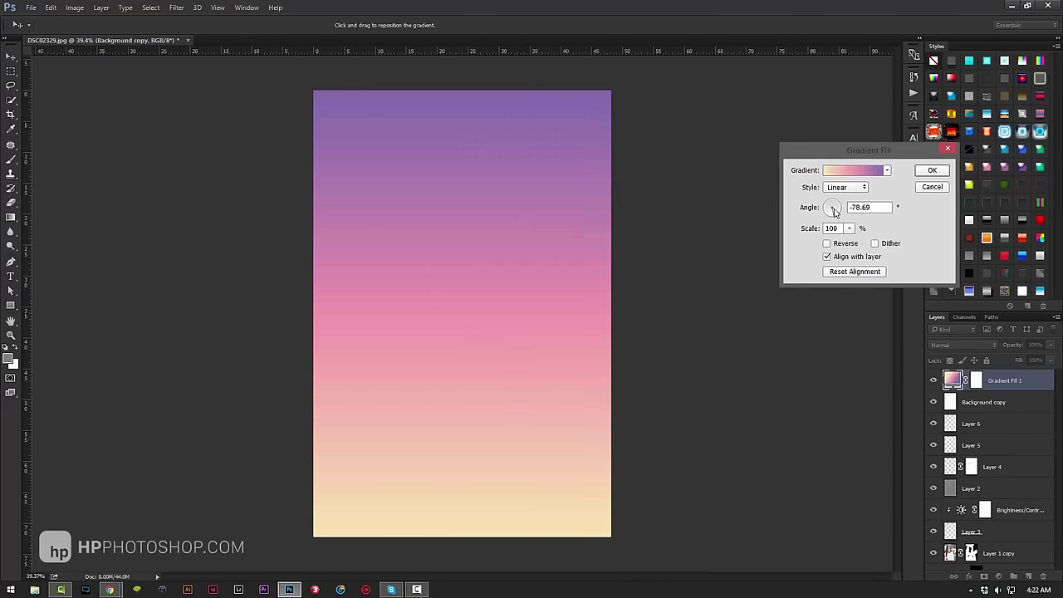
pyautogui.moveTo(835, 207); pyautogui.dragTo(840, 201)
pyautogui.click(829, 242)
pyautogui.press('Return')
# - Blend Gradient Fill 1 in Soft Light with 35% opacity and 73% fill
pyautogui.hotkey('shift', 'alt', 'f')
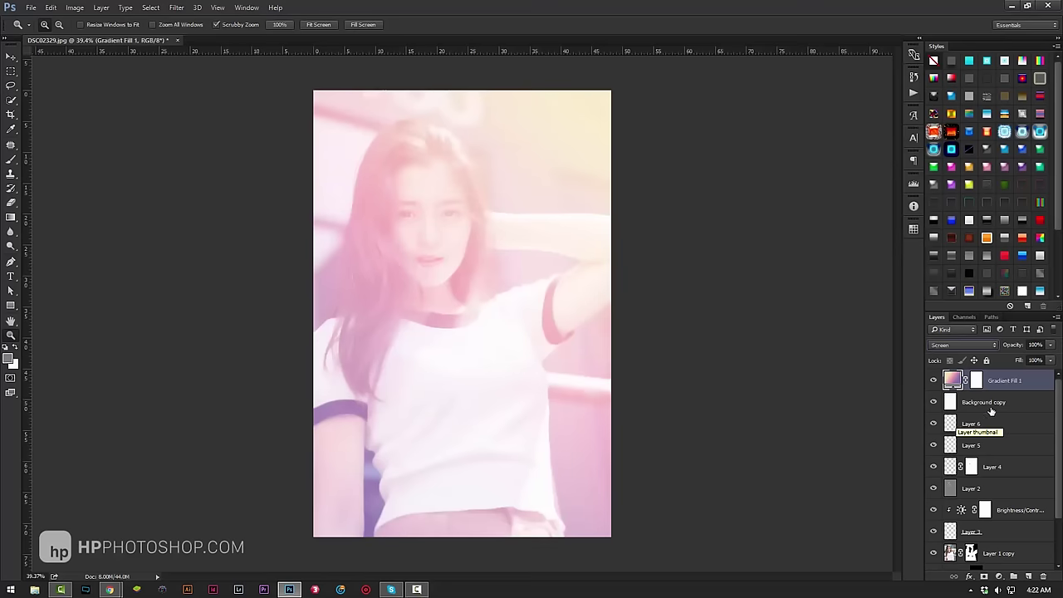
pyautogui.press('4')
pyautogui.press('3')
pyautogui.click(962, 345)
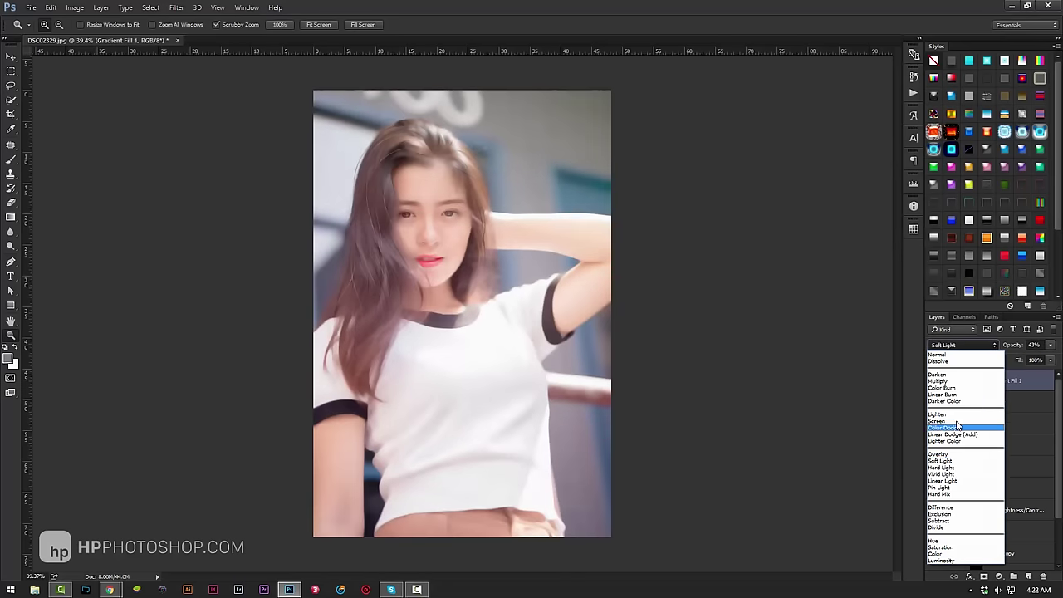
pyautogui.click(960, 430)
pyautogui.scroll(-1, 976, 346)
pyautogui.scroll(-1, 944, 347)
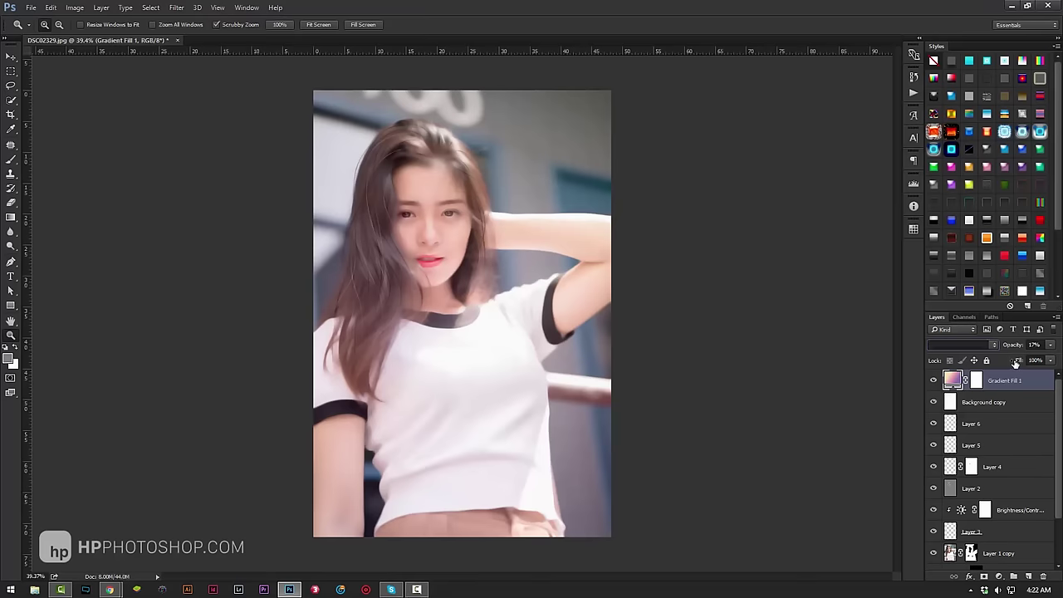
pyautogui.moveTo(1015, 363); pyautogui.dragTo(992, 363)
pyautogui.click(961, 345)
pyautogui.click(954, 462)
pyautogui.hotkey('ctrl', '+')
pyautogui.hotkey('ctrl', '+')
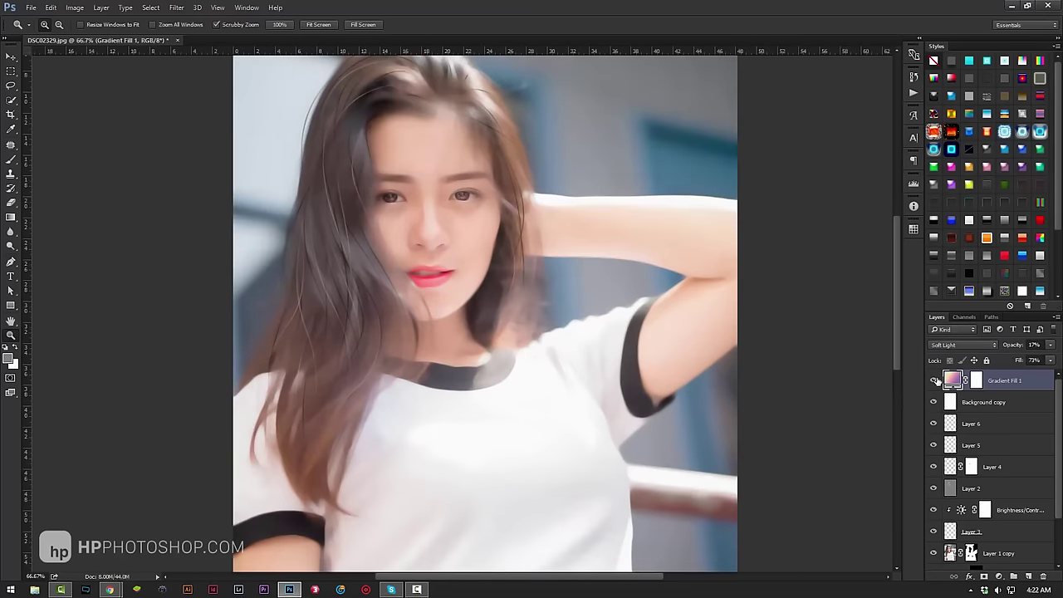
pyautogui.moveTo(659, 303); pyautogui.dragTo(503, 343)
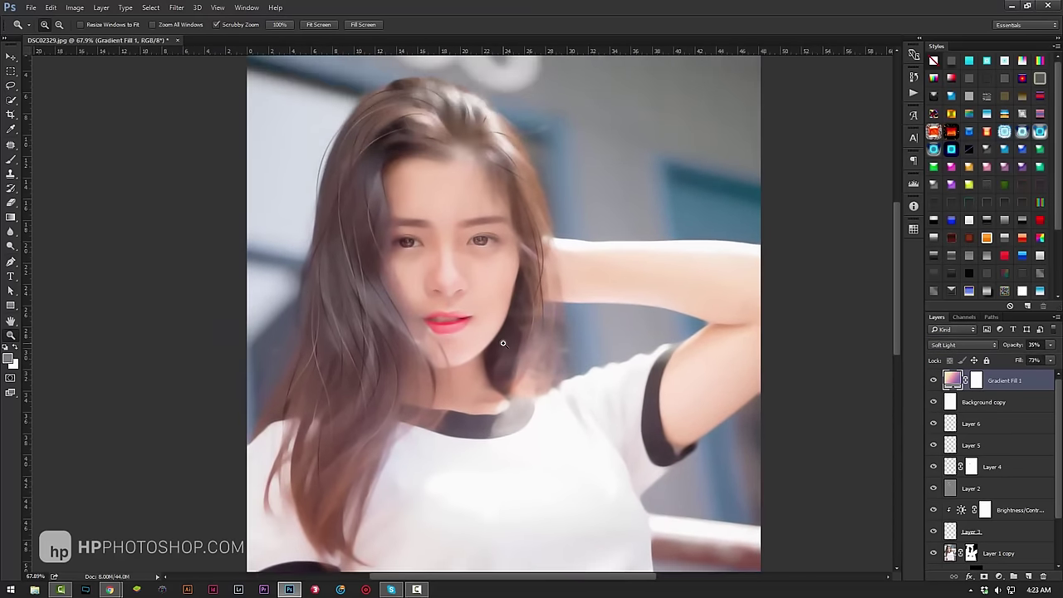